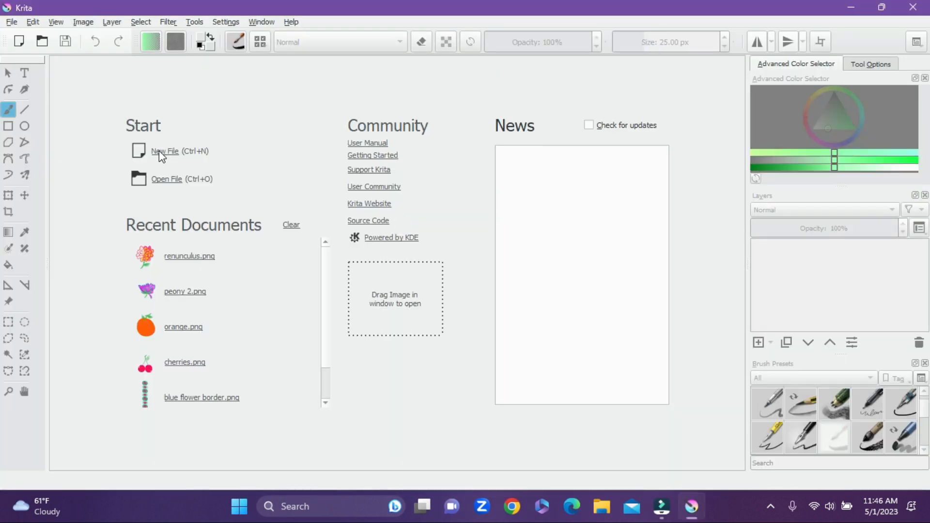
# Start a new custom document and switch its width and height units to inches
pyautogui.click(159, 150)
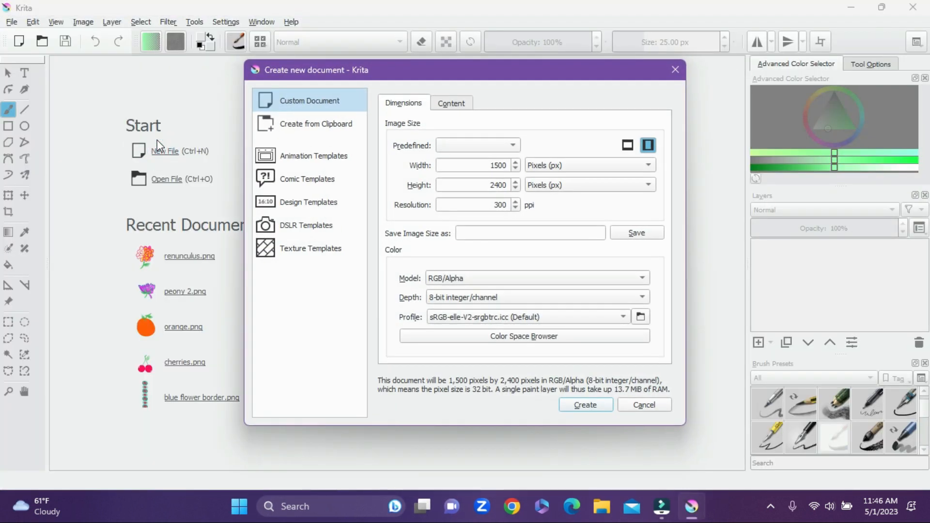
pyautogui.click(539, 165)
pyautogui.click(535, 110)
pyautogui.click(536, 183)
pyautogui.click(535, 127)
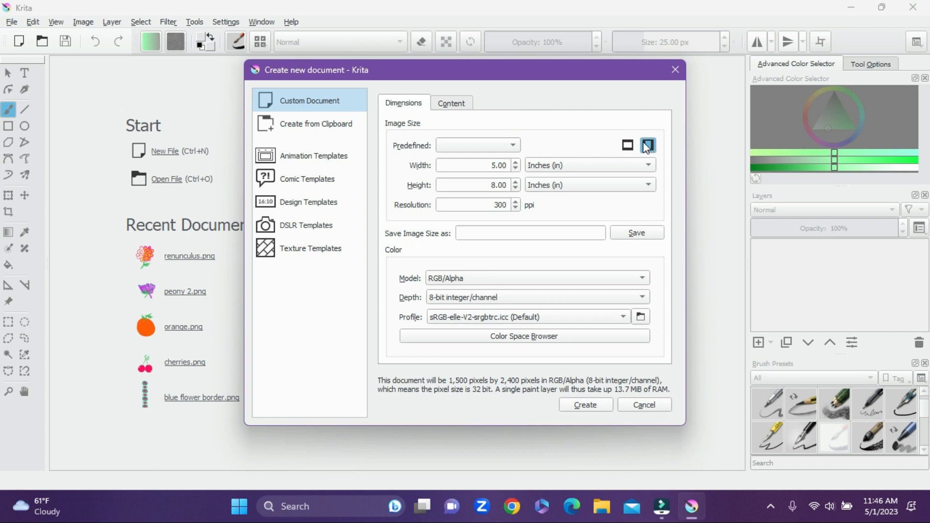
# Switch the new document to landscape orientation, 8 by 5 inches at 300 ppi, and create it
pyautogui.doubleClick(506, 165)
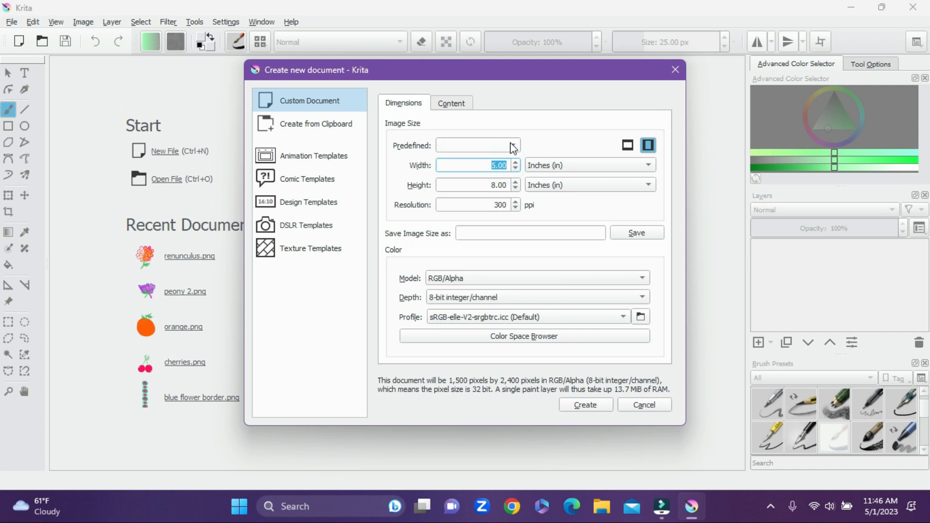
pyautogui.click(625, 144)
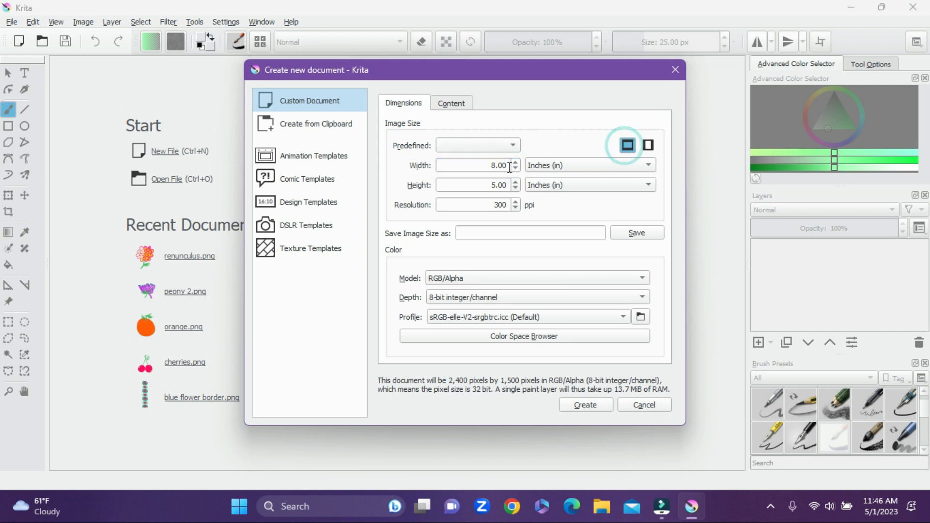
pyautogui.doubleClick(507, 166)
pyautogui.doubleClick(501, 185)
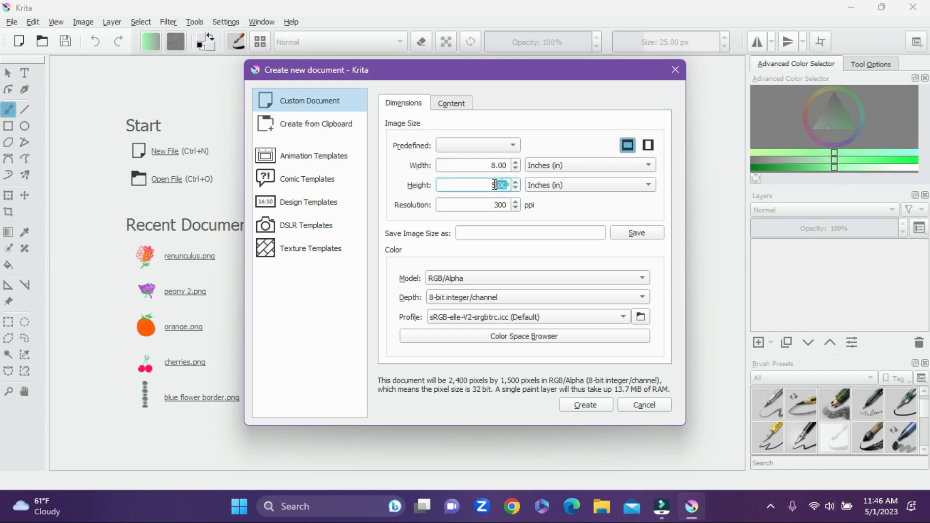
pyautogui.click(573, 404)
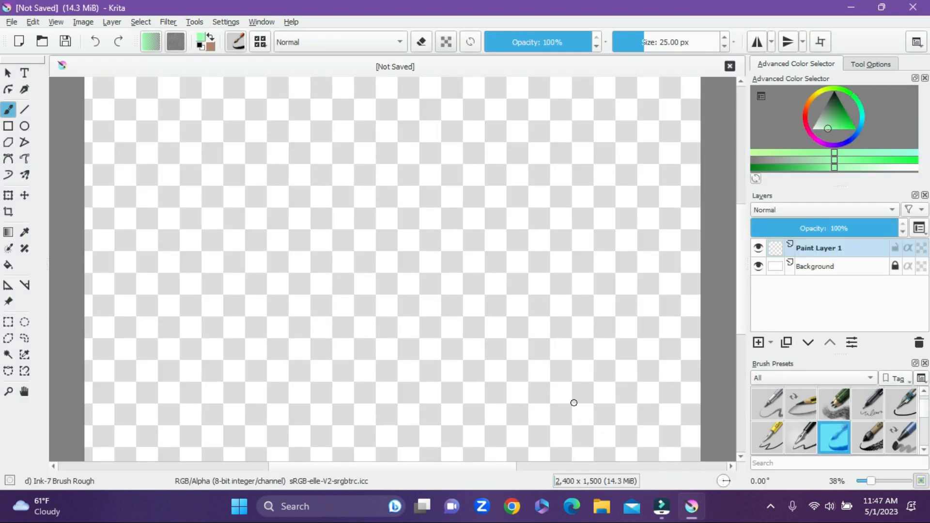
# Draw a light green rectangle outline around the whole canvas with the Rectangle tool at a 179.51 px brush size
pyautogui.click(8, 127)
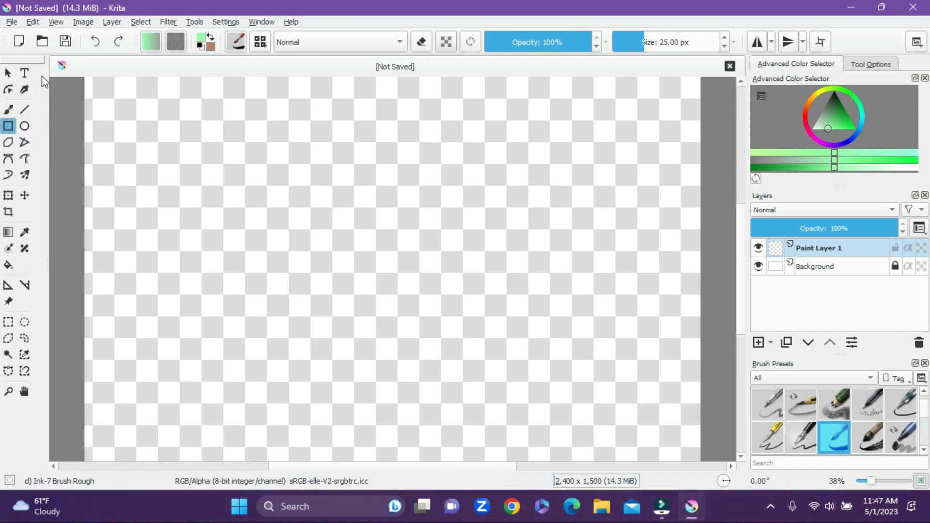
pyautogui.click(855, 166)
pyautogui.moveTo(648, 43); pyautogui.dragTo(674, 41)
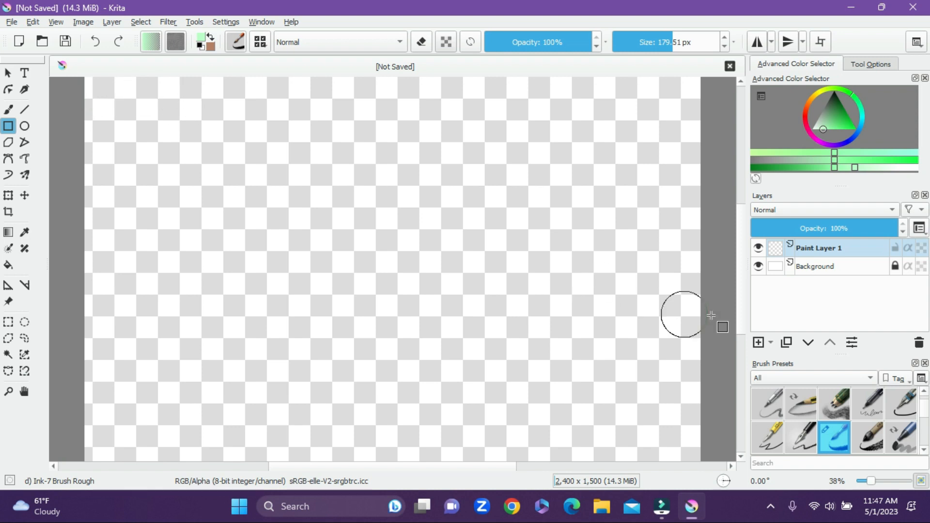
pyautogui.scroll(1, 741, 290)
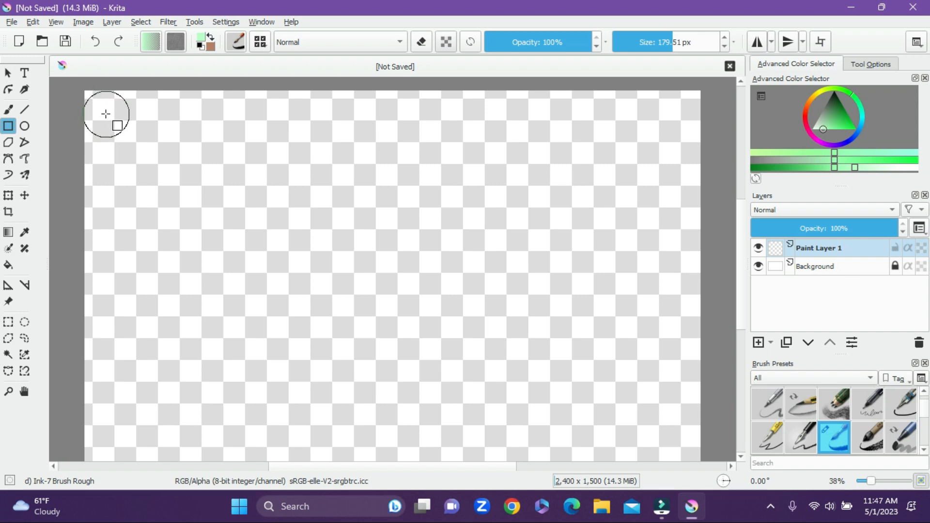
pyautogui.moveTo(105, 114)
pyautogui.mouseDown()
pyautogui.moveTo(226, 231)
pyautogui.moveTo(347, 280)
pyautogui.moveTo(671, 443)
pyautogui.moveTo(672, 452)
pyautogui.mouseUp()
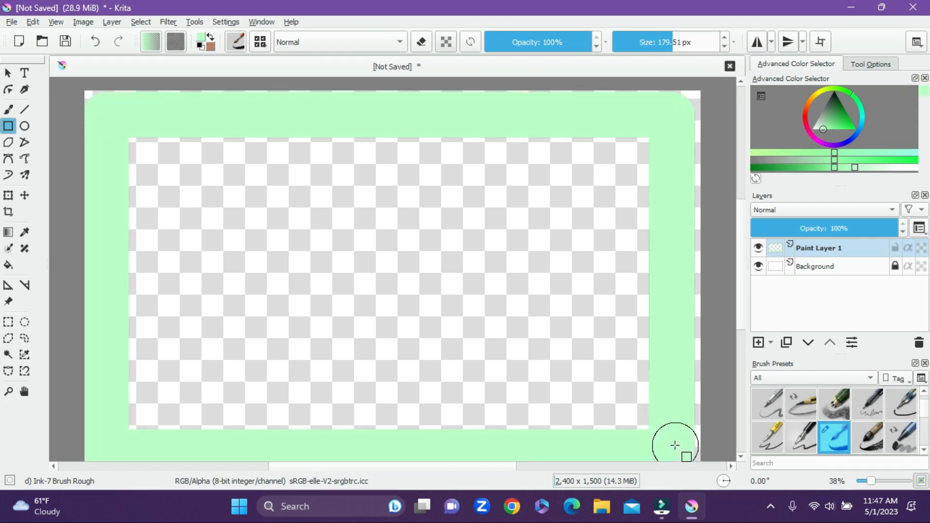
# Transform the green frame by stretching its right side out to the canvas edge, and apply the change
pyautogui.scroll(-2, 741, 237)
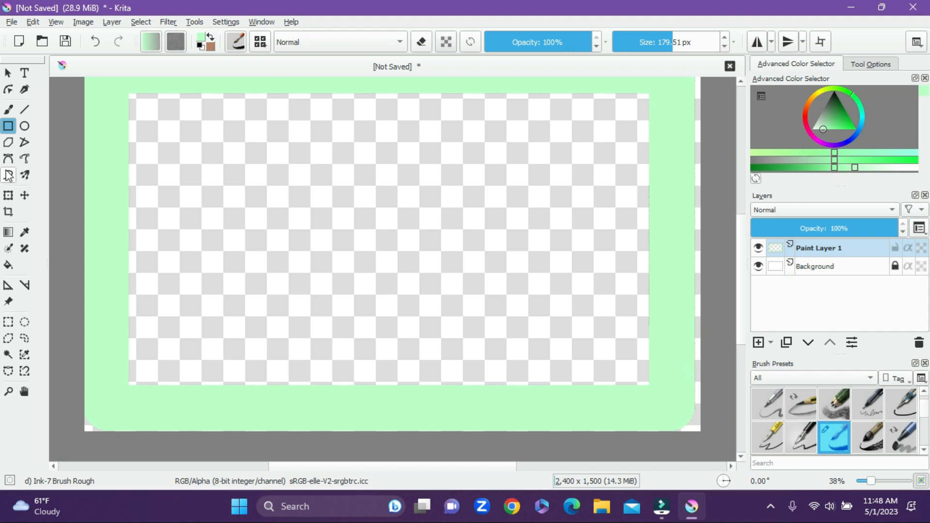
pyautogui.click(8, 198)
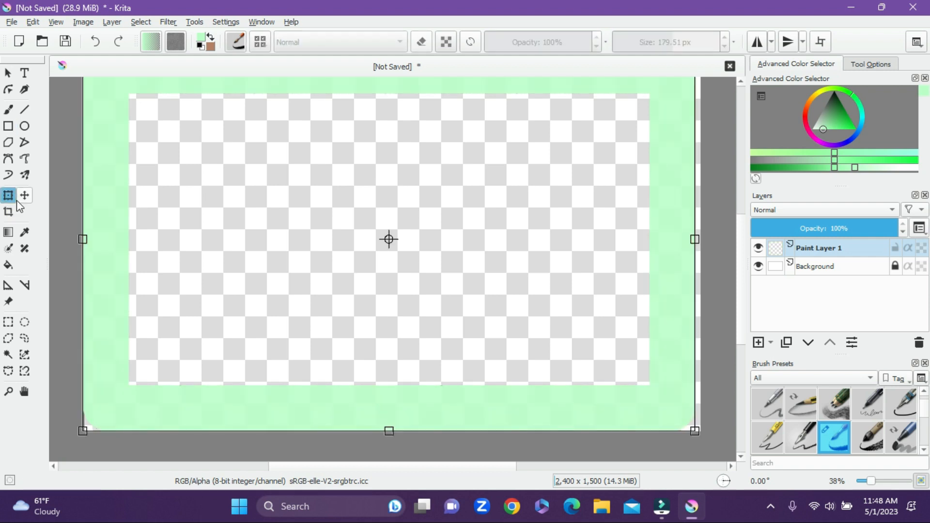
pyautogui.moveTo(693, 240); pyautogui.dragTo(699, 237)
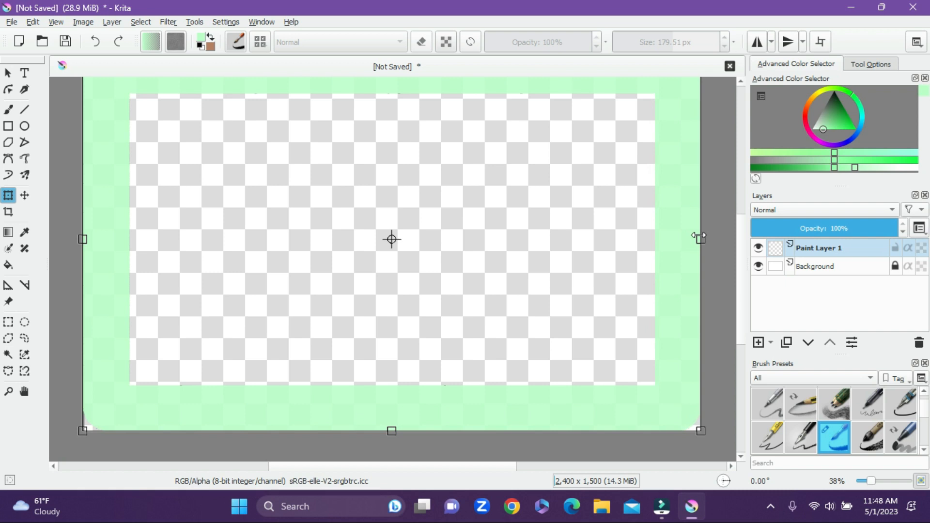
pyautogui.moveTo(739, 310); pyautogui.dragTo(743, 290)
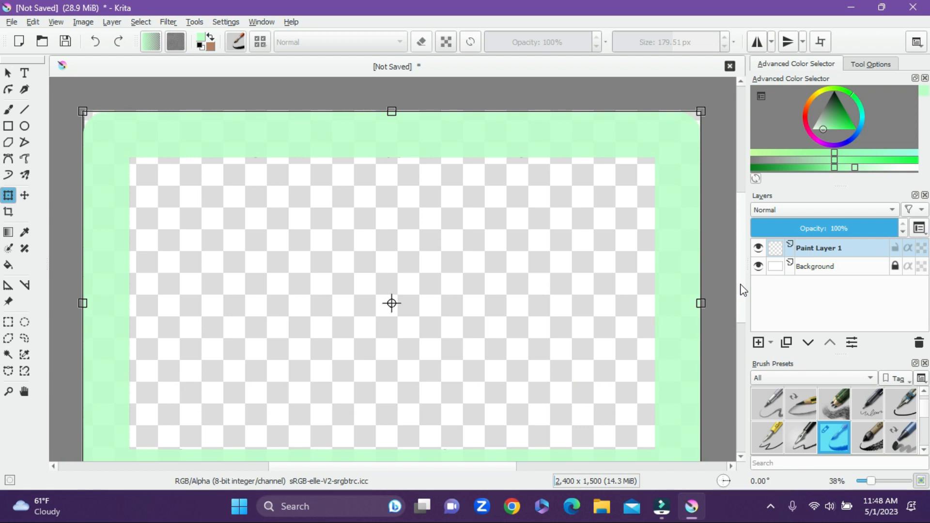
pyautogui.click(11, 112)
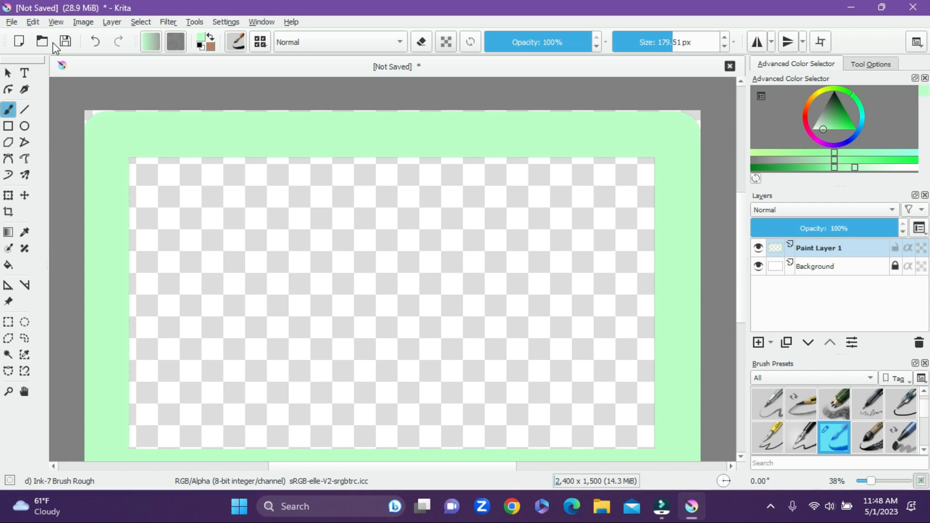
# Fill the empty interior of the frame on Paint Layer 1 with the same light green
pyautogui.click(758, 344)
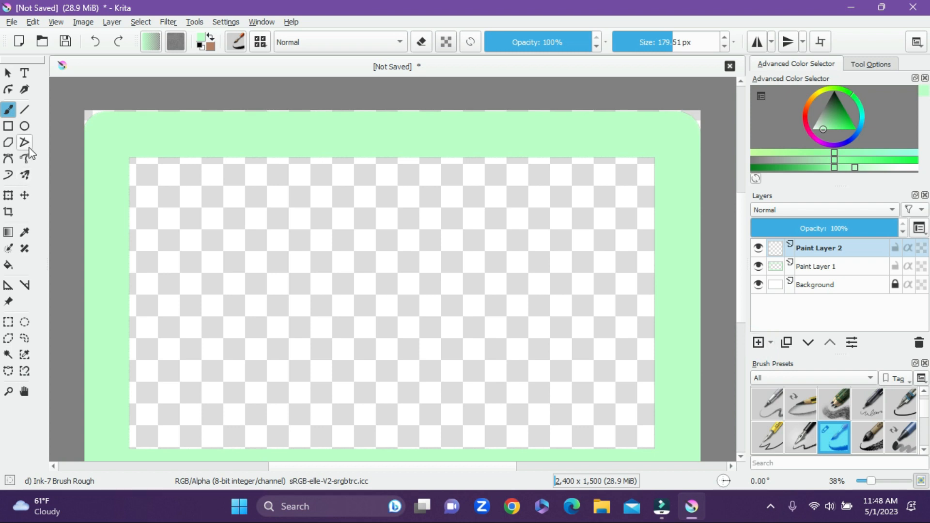
pyautogui.click(919, 343)
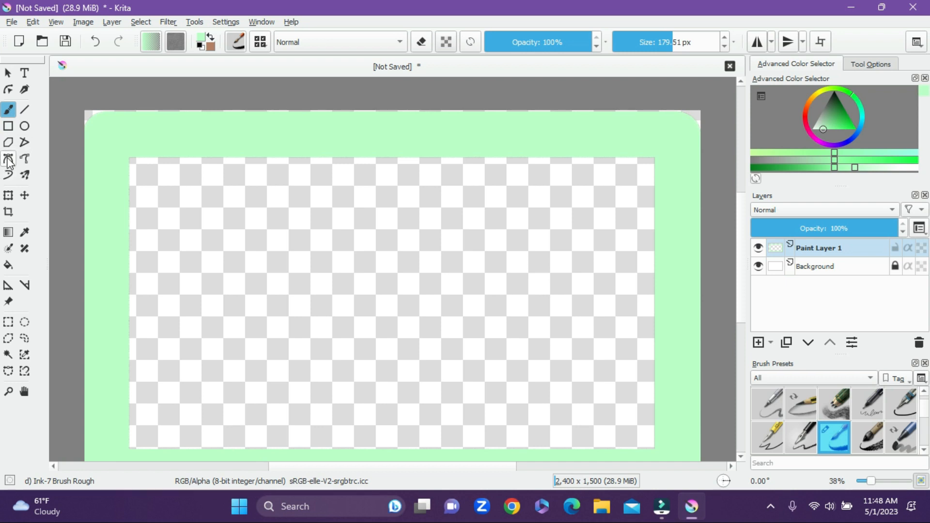
pyautogui.click(9, 266)
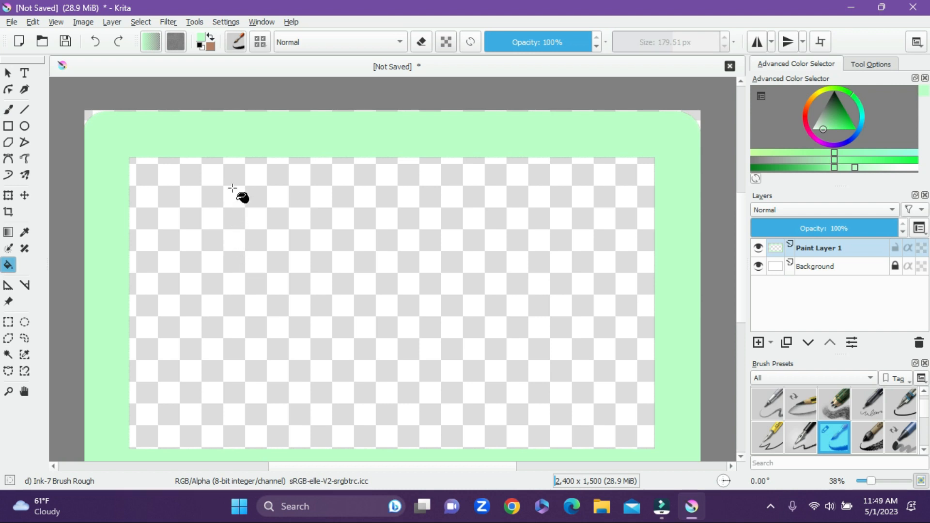
pyautogui.click(249, 254)
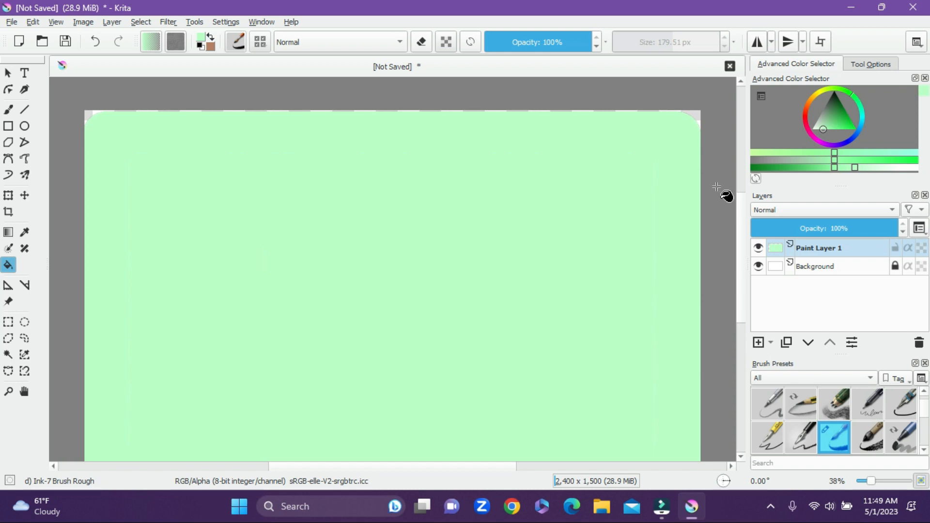
pyautogui.scroll(-2, 741, 228)
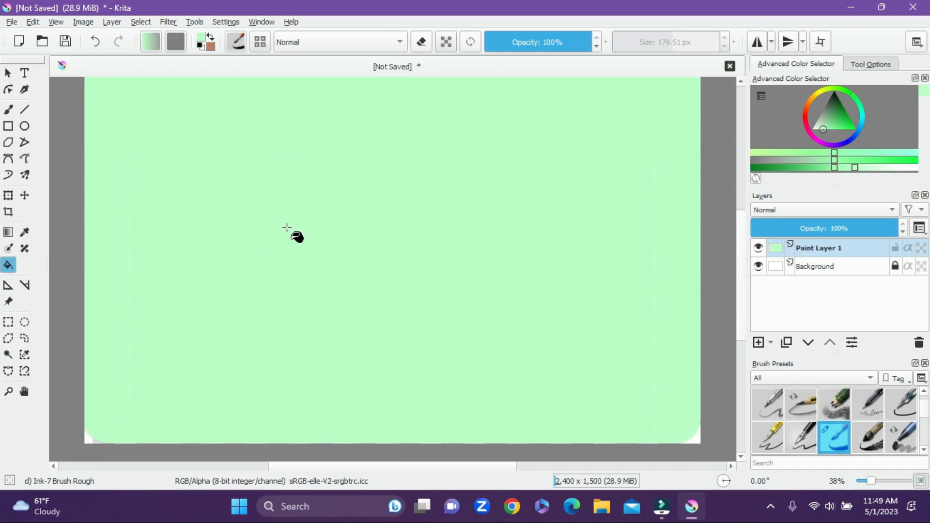
pyautogui.click(270, 244)
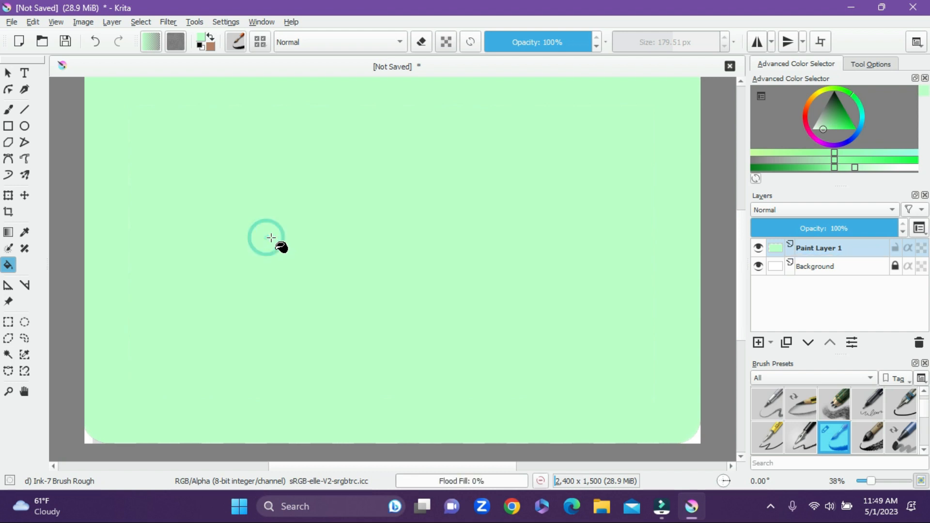
pyautogui.scroll(1, 742, 285)
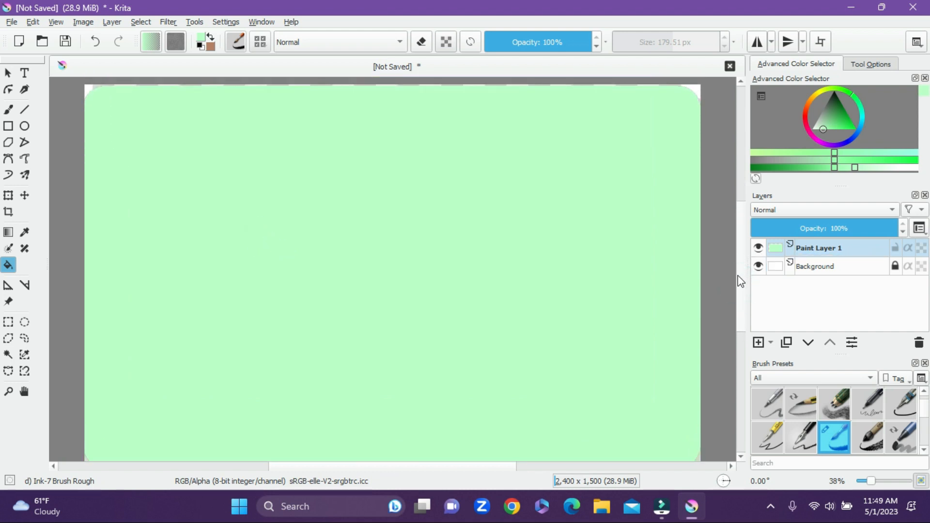
# Transform the filled green rectangle by stretching its top side slightly up to the canvas edge, and apply the change
pyautogui.click(14, 112)
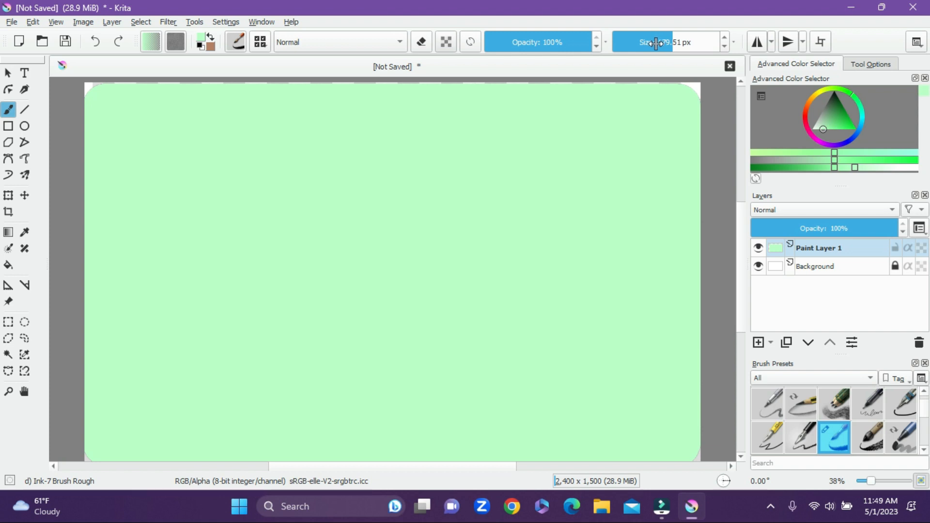
pyautogui.moveTo(655, 45); pyautogui.dragTo(657, 45)
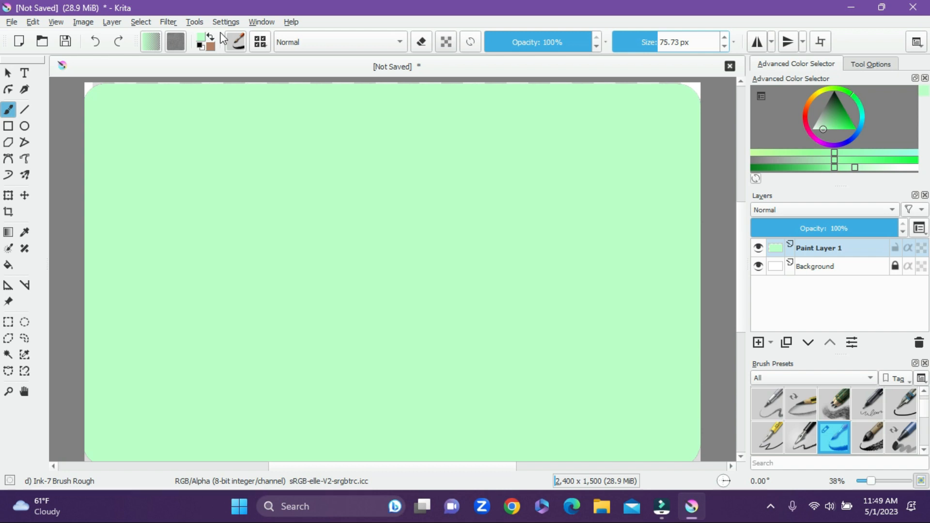
pyautogui.click(195, 23)
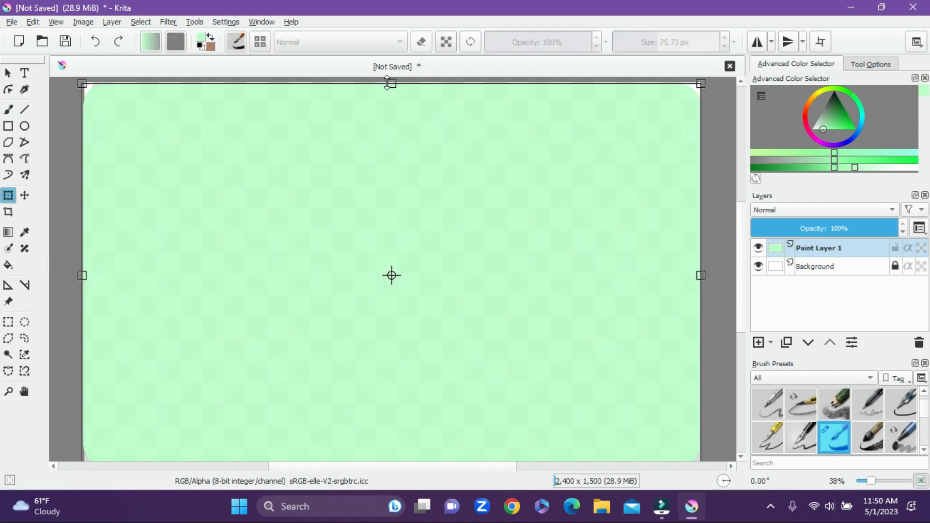
pyautogui.moveTo(390, 82); pyautogui.dragTo(391, 83)
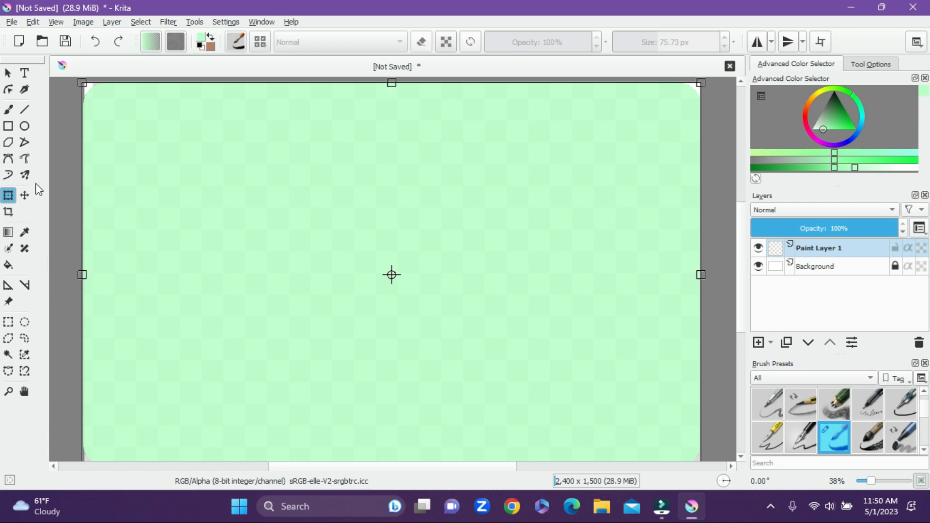
pyautogui.rightClick(18, 201)
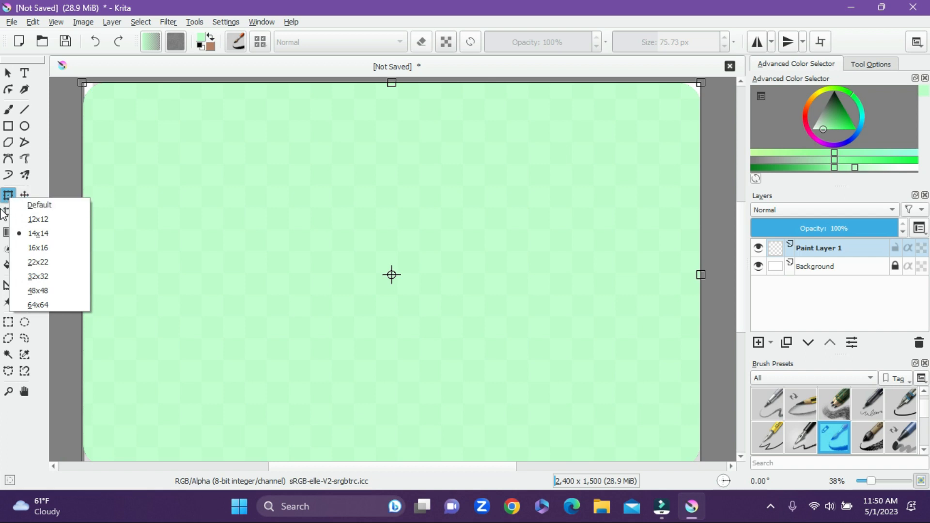
pyautogui.click(4, 209)
pyautogui.click(8, 198)
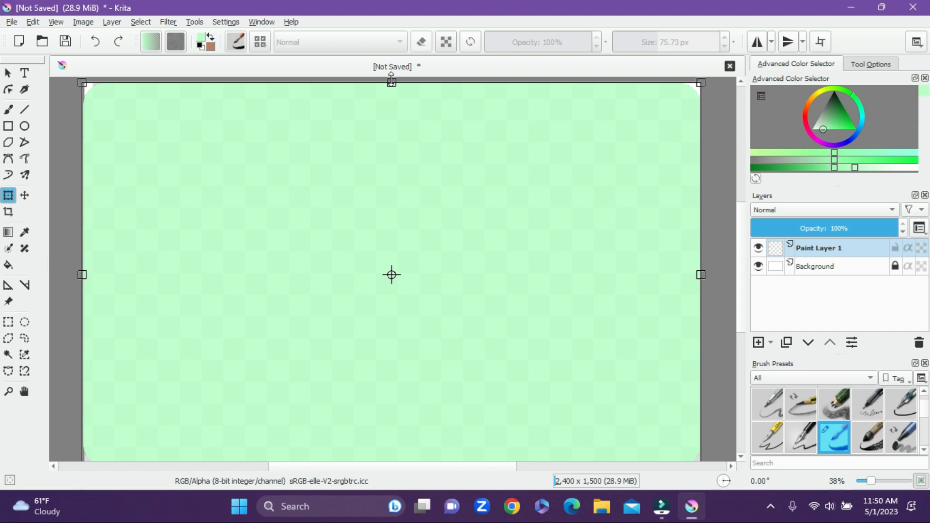
pyautogui.click(9, 110)
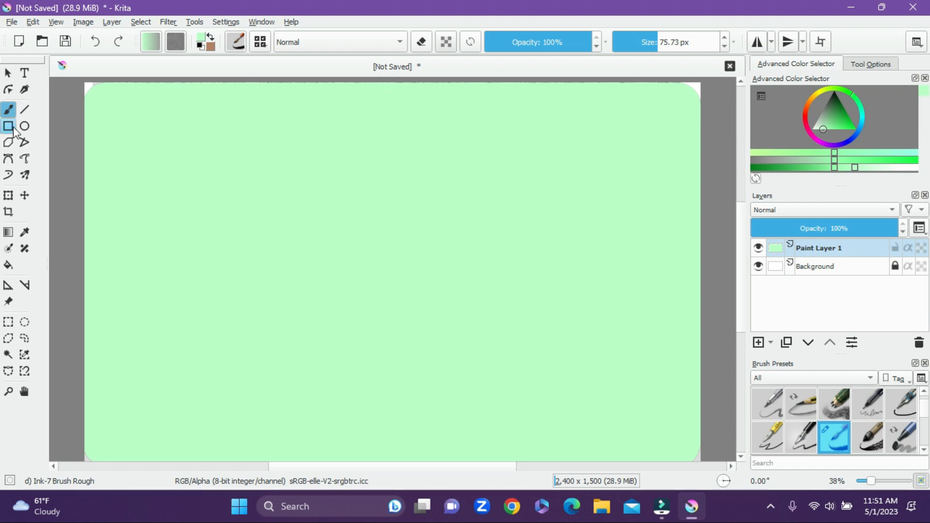
# Draw a light pink vertical line, 120.26 px thick, down the middle of the green rectangle with the Line tool
pyautogui.moveTo(649, 40)
pyautogui.mouseDown()
pyautogui.moveTo(660, 42)
pyautogui.moveTo(651, 42)
pyautogui.mouseUp()
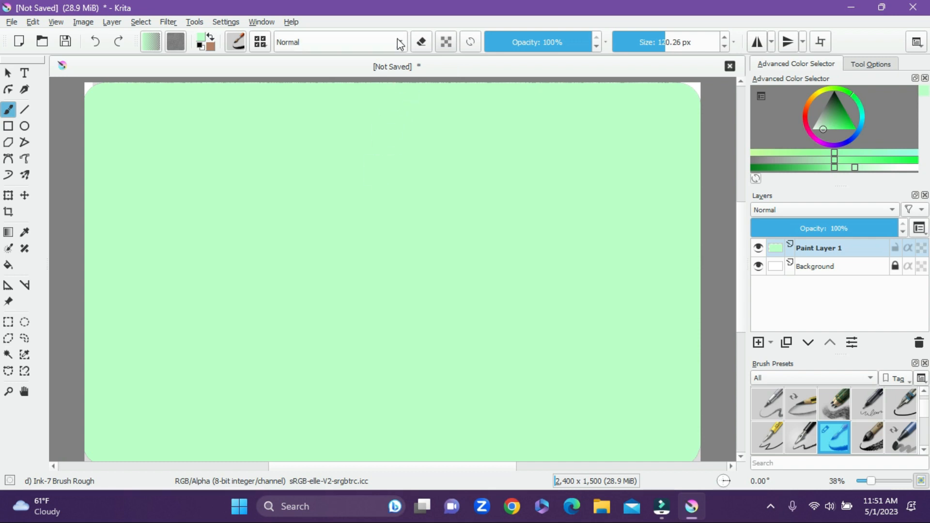
pyautogui.click(25, 110)
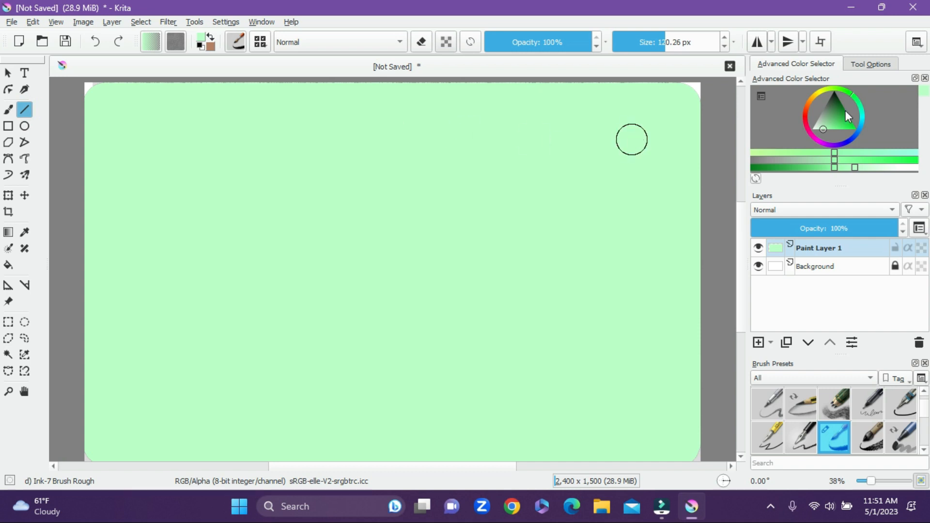
pyautogui.click(809, 104)
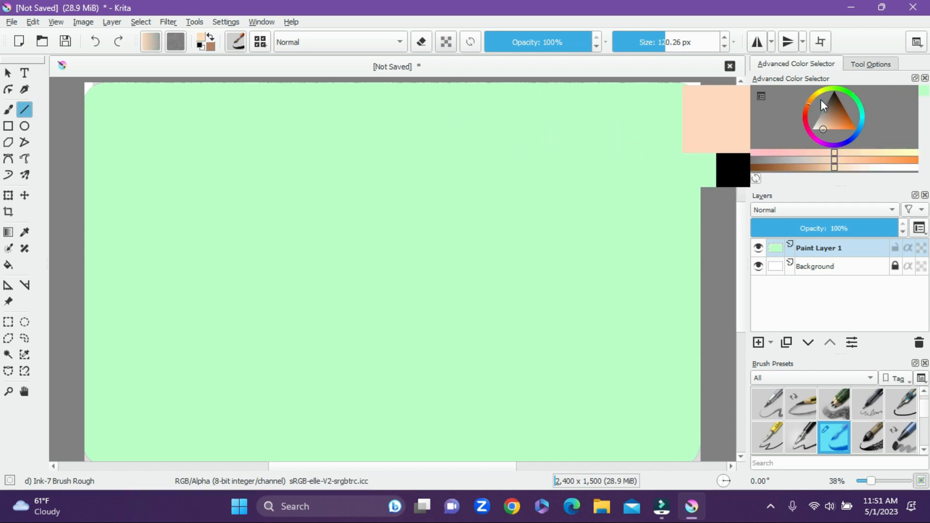
pyautogui.click(844, 160)
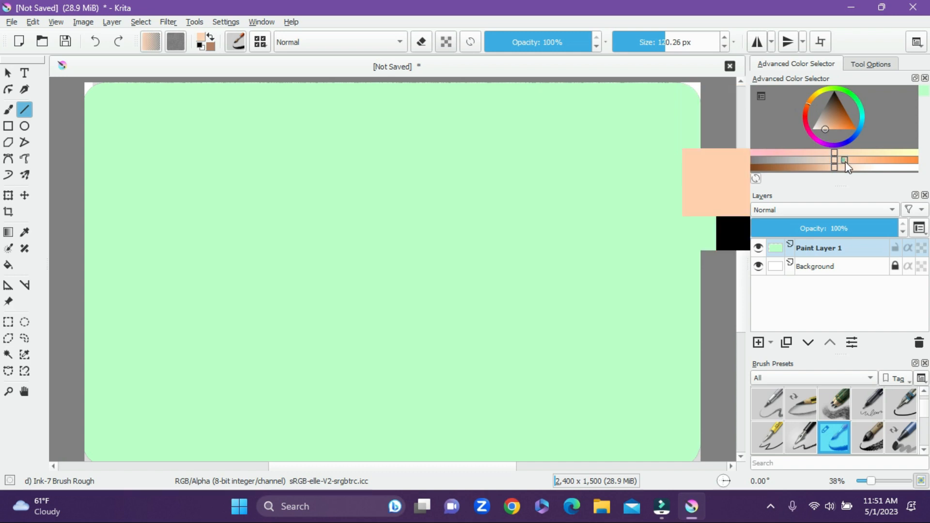
pyautogui.click(790, 152)
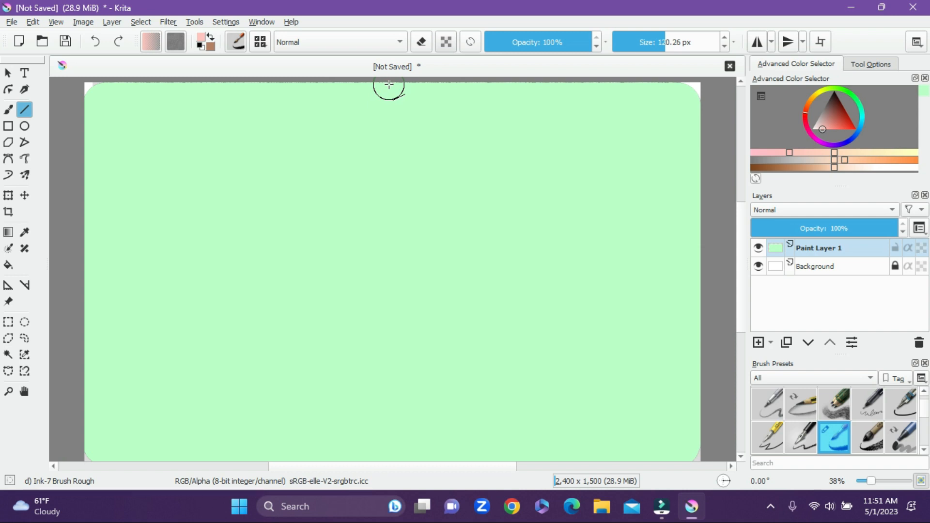
pyautogui.moveTo(389, 83); pyautogui.dragTo(387, 484)
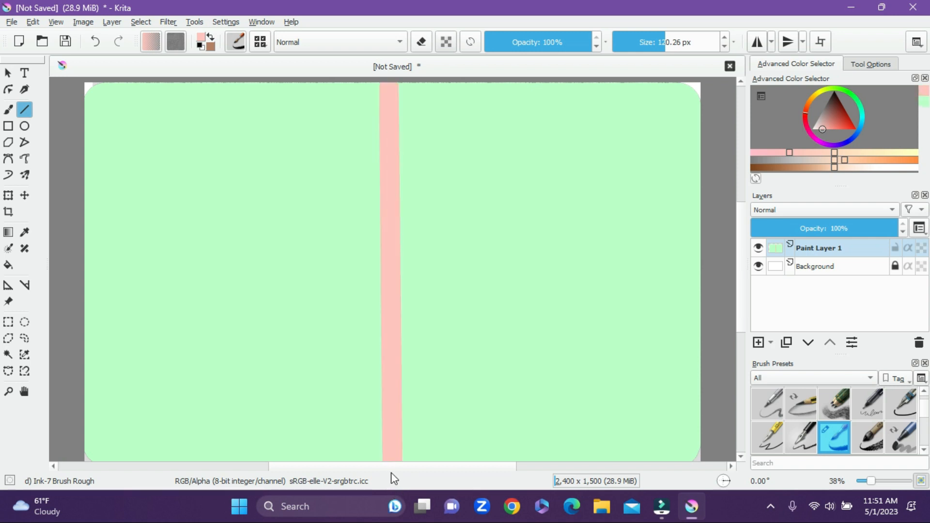
# Undo the thick pink line and try a thinner 22.44 px line down the middle of the green rectangle
pyautogui.click(95, 42)
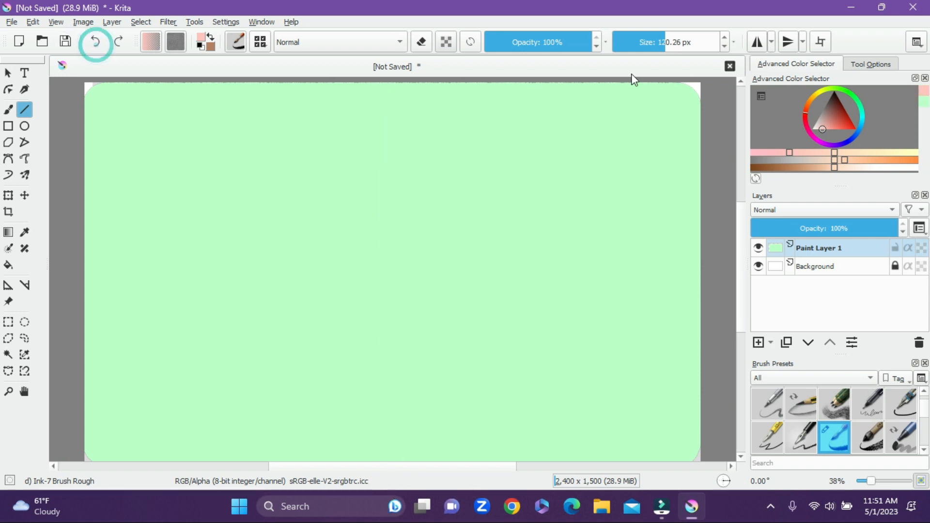
pyautogui.moveTo(651, 43); pyautogui.dragTo(643, 42)
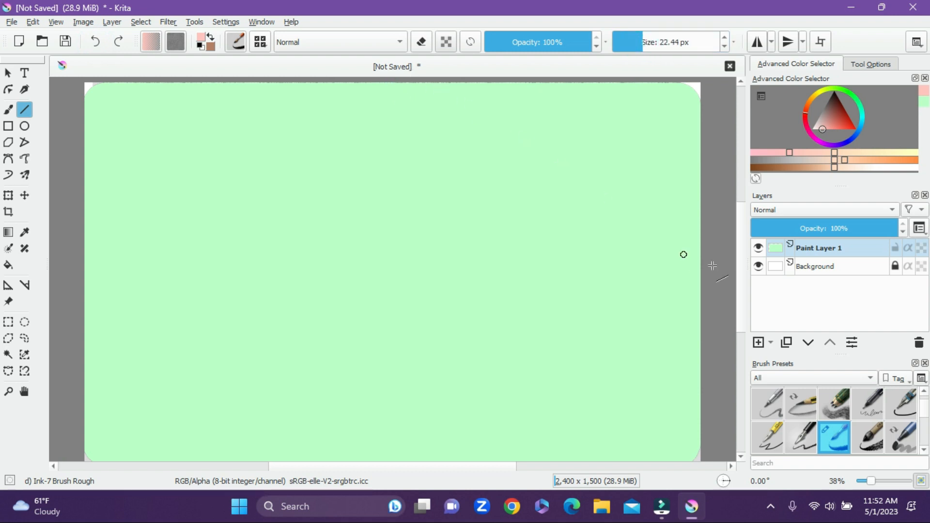
pyautogui.click(739, 265)
pyautogui.click(739, 291)
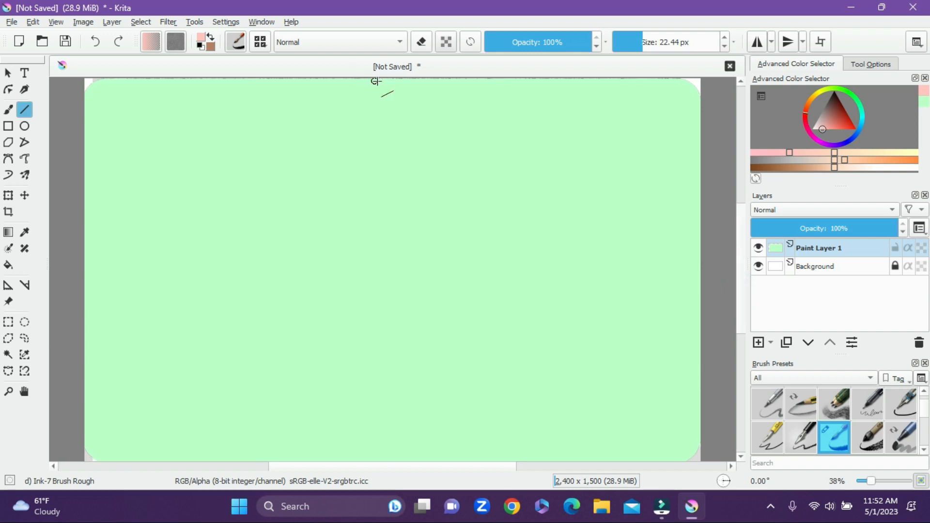
pyautogui.moveTo(388, 78); pyautogui.dragTo(382, 469)
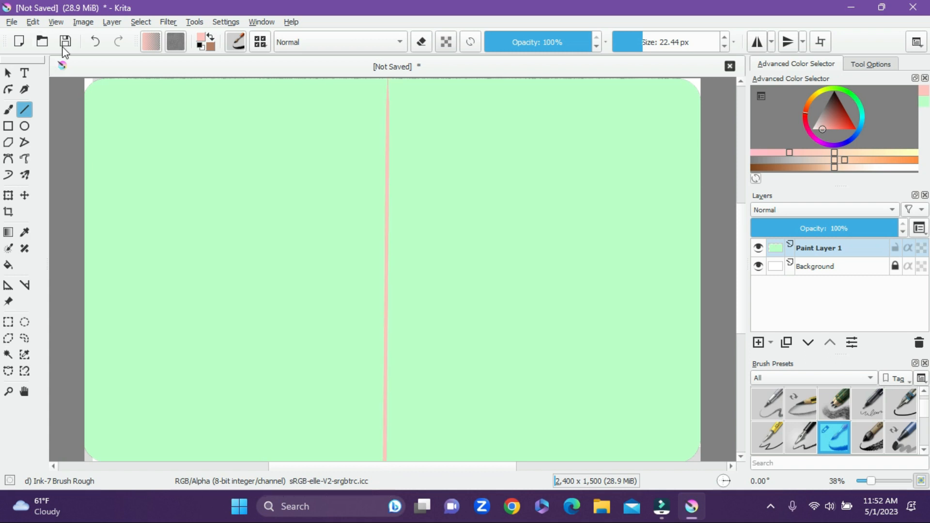
# Undo the thin line and redraw it down the middle with the Basic-1 brush preset at 22.44 px
pyautogui.click(93, 44)
pyautogui.click(260, 42)
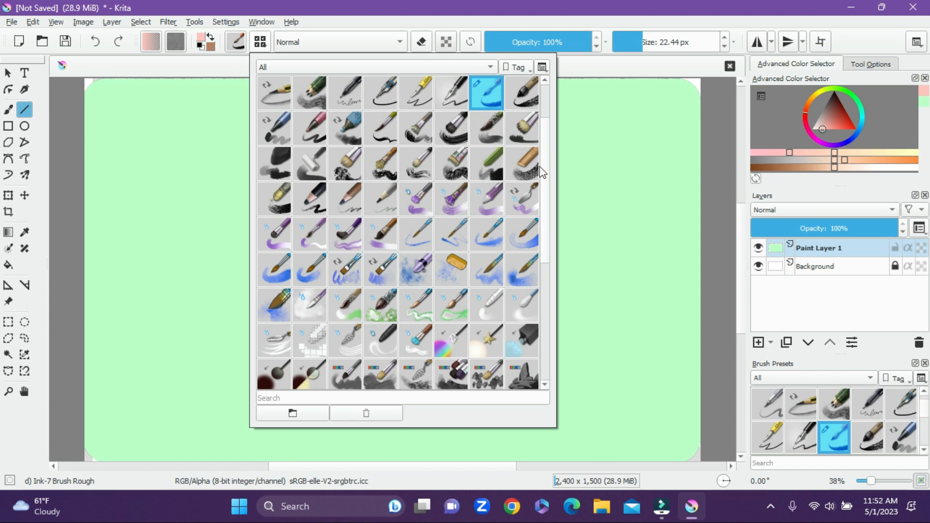
pyautogui.scroll(2, 387, 92)
pyautogui.click(415, 91)
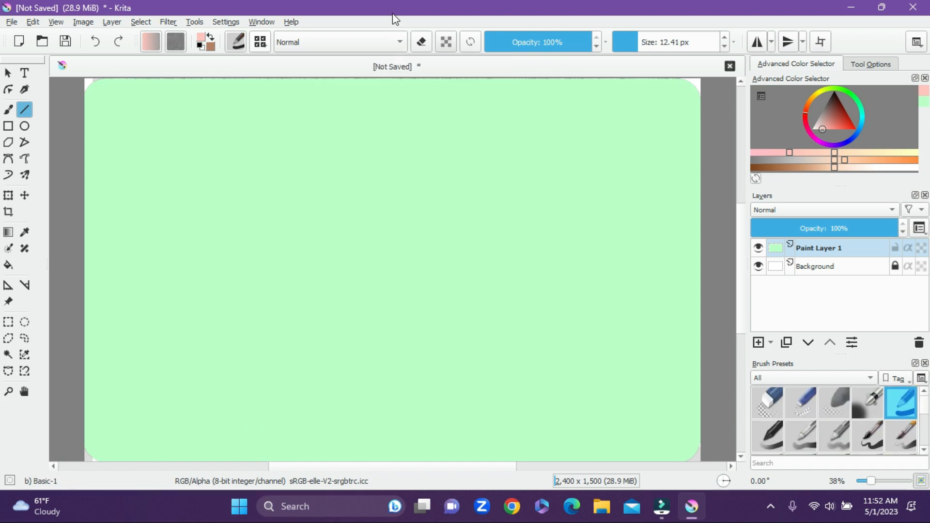
pyautogui.click(643, 42)
pyautogui.moveTo(389, 80); pyautogui.dragTo(386, 493)
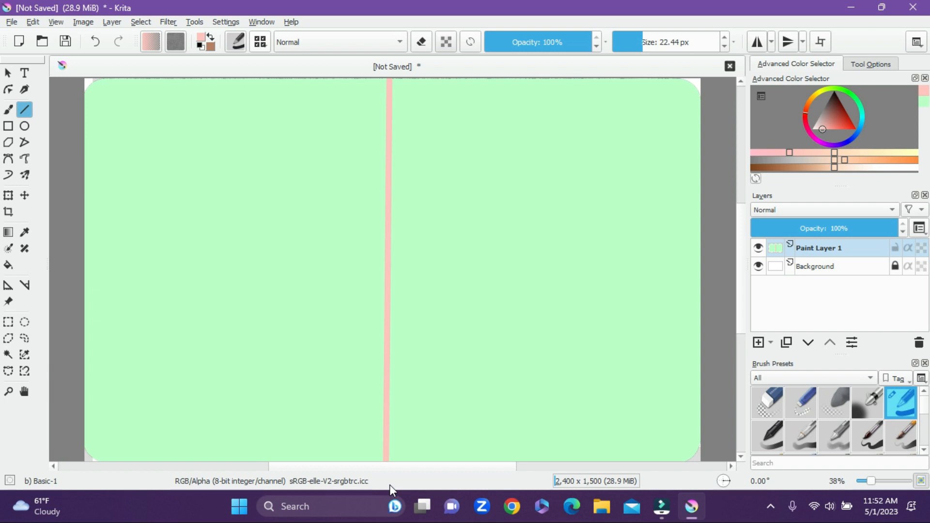
# Turn on eraser mode, set the brush size to 72.34 px, and undo a test erasure beside the pink stripe
pyautogui.click(11, 111)
pyautogui.moveTo(643, 42); pyautogui.dragTo(653, 43)
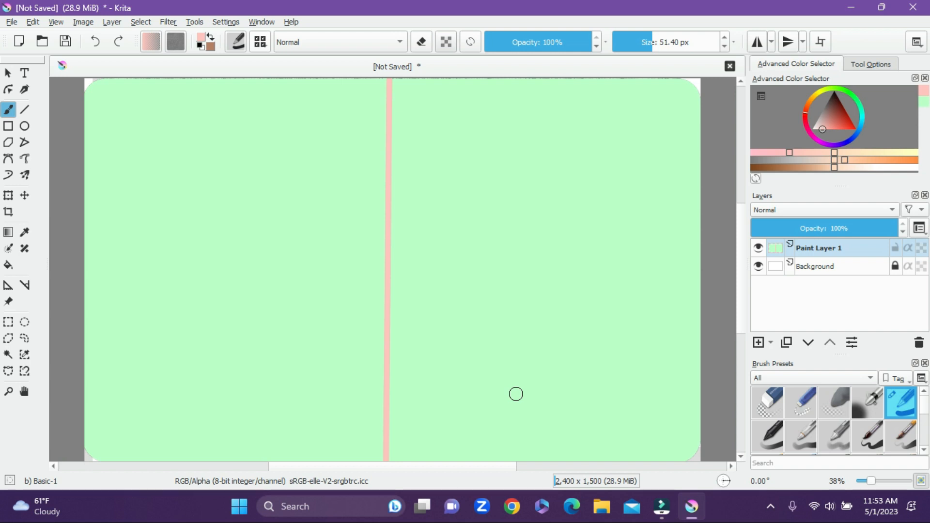
pyautogui.click(421, 46)
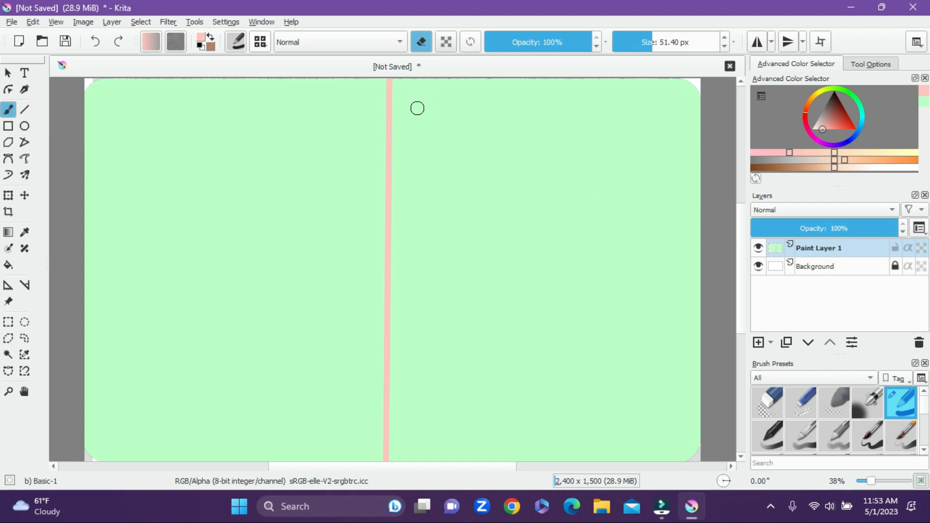
pyautogui.click(657, 42)
pyautogui.moveTo(429, 120); pyautogui.dragTo(469, 215)
pyautogui.click(95, 41)
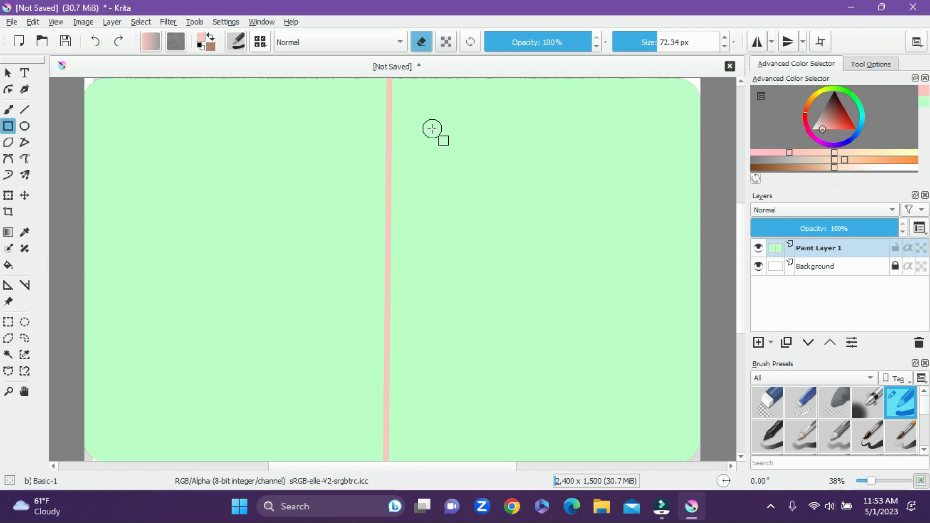
# Try erasing a 72.34 px thick rectangle outline on the green panel right of the stripe, undoing each attempt
pyautogui.moveTo(432, 130); pyautogui.dragTo(656, 424)
pyautogui.moveTo(658, 421); pyautogui.dragTo(658, 421)
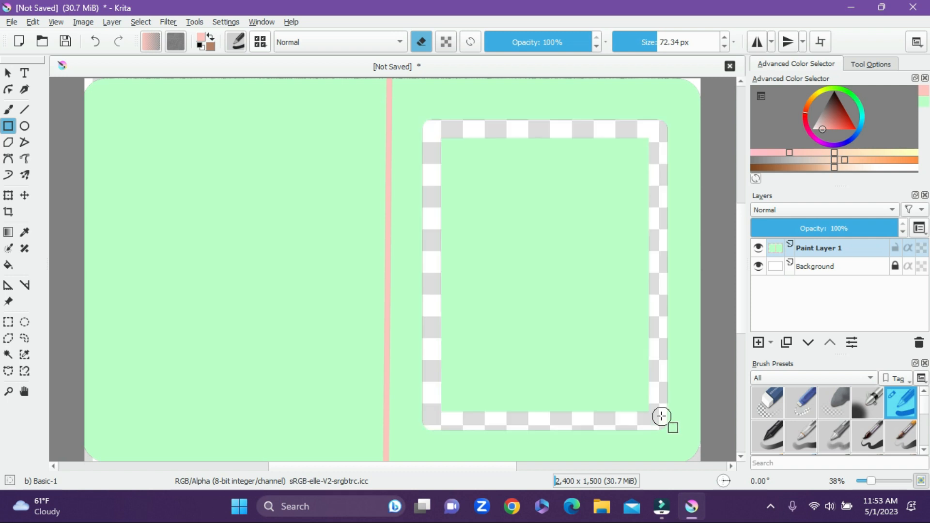
pyautogui.click(96, 42)
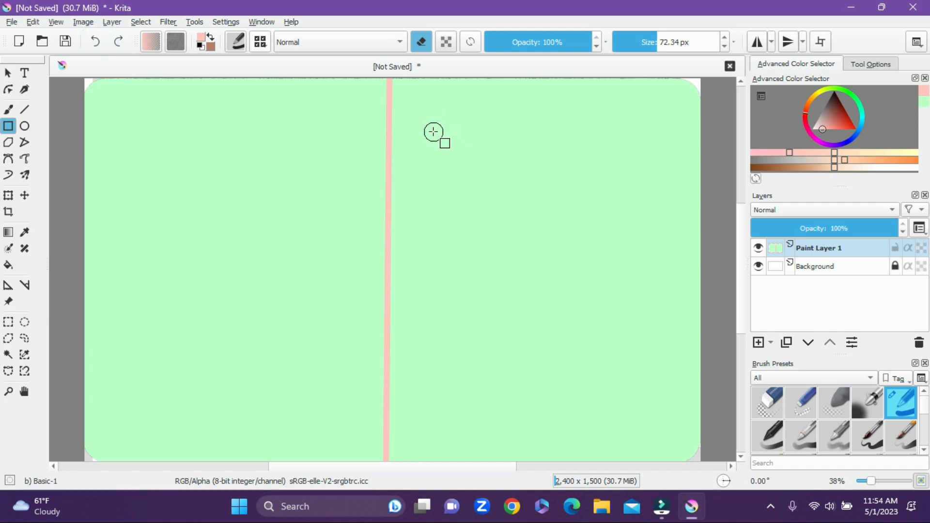
pyautogui.moveTo(433, 133)
pyautogui.mouseDown()
pyautogui.moveTo(576, 359)
pyautogui.moveTo(641, 425)
pyautogui.moveTo(652, 414)
pyautogui.mouseUp()
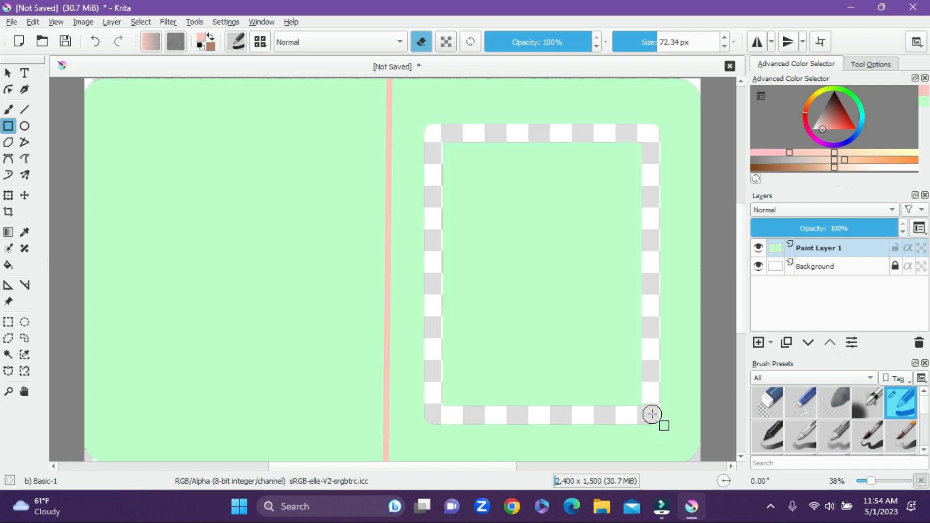
pyautogui.click(95, 41)
# Erase a rectangular window right of the pink stripe, outlining it at 72.34 px and clearing the inside freehand at 120.26 px
pyautogui.moveTo(443, 139)
pyautogui.mouseDown()
pyautogui.moveTo(539, 342)
pyautogui.moveTo(608, 409)
pyautogui.moveTo(647, 415)
pyautogui.mouseUp()
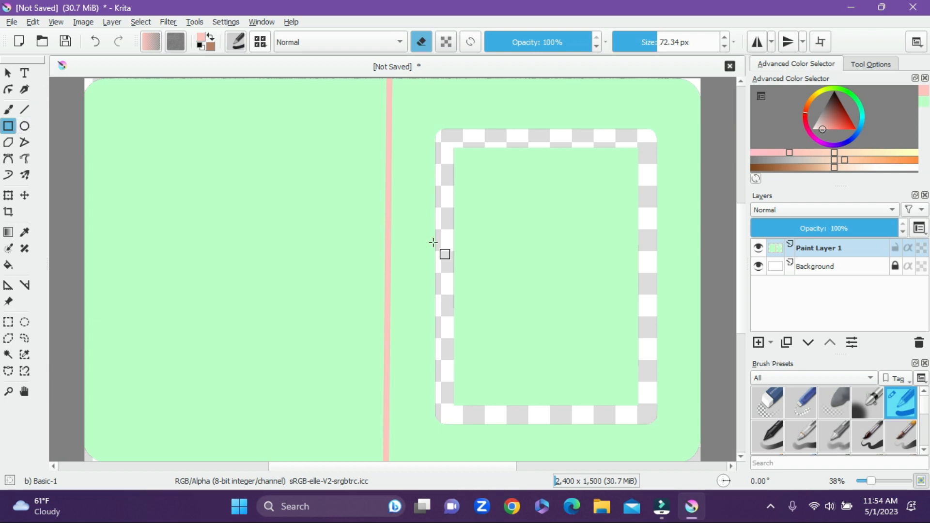
pyautogui.click(9, 113)
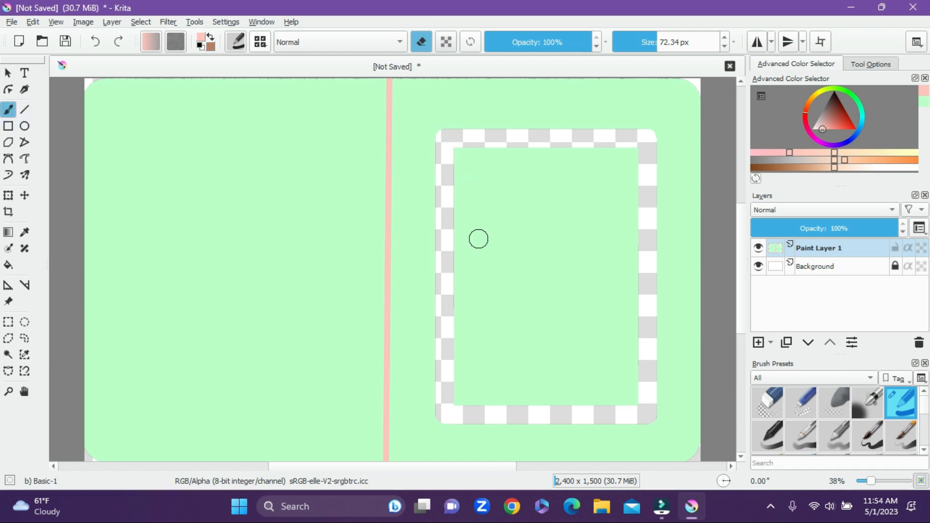
pyautogui.moveTo(458, 145)
pyautogui.mouseDown()
pyautogui.moveTo(458, 203)
pyautogui.moveTo(480, 300)
pyautogui.mouseUp()
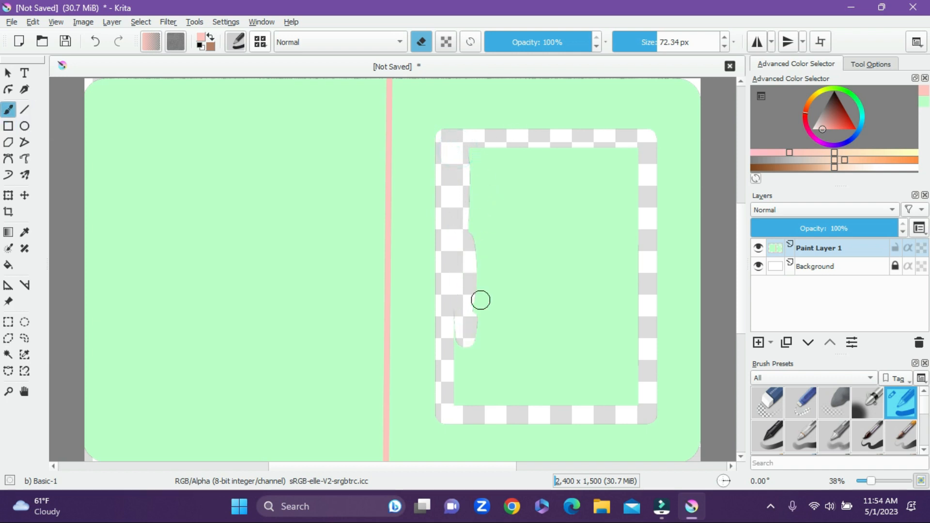
pyautogui.click(673, 41)
pyautogui.moveTo(474, 148)
pyautogui.mouseDown()
pyautogui.moveTo(485, 298)
pyautogui.moveTo(462, 390)
pyautogui.moveTo(470, 401)
pyautogui.moveTo(634, 391)
pyautogui.moveTo(624, 150)
pyautogui.moveTo(494, 155)
pyautogui.moveTo(510, 255)
pyautogui.moveTo(487, 369)
pyautogui.moveTo(544, 379)
pyautogui.moveTo(619, 368)
pyautogui.moveTo(509, 357)
pyautogui.moveTo(578, 345)
pyautogui.moveTo(615, 323)
pyautogui.moveTo(524, 335)
pyautogui.moveTo(617, 293)
pyautogui.moveTo(516, 322)
pyautogui.moveTo(595, 263)
pyautogui.moveTo(617, 235)
pyautogui.moveTo(536, 287)
pyautogui.moveTo(615, 264)
pyautogui.moveTo(595, 251)
pyautogui.moveTo(606, 157)
pyautogui.moveTo(580, 249)
pyautogui.moveTo(572, 186)
pyautogui.moveTo(557, 184)
pyautogui.moveTo(522, 211)
pyautogui.moveTo(516, 202)
pyautogui.moveTo(535, 283)
pyautogui.moveTo(556, 255)
pyautogui.moveTo(556, 272)
pyautogui.moveTo(515, 281)
pyautogui.moveTo(536, 271)
pyautogui.mouseUp()
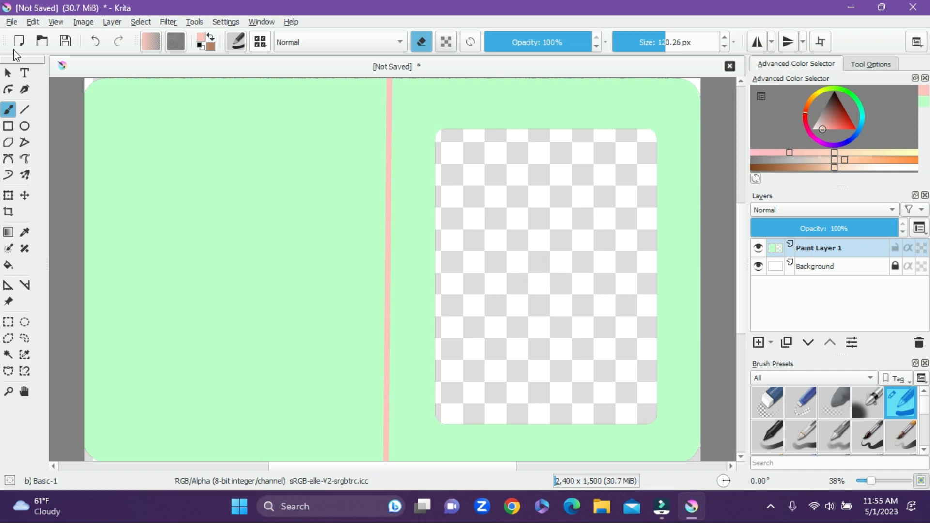
# Save the design in Downloads as a PNG image named "shaker card frame 1", keeping the default PNG options
pyautogui.click(13, 21)
pyautogui.moveTo(24, 64)
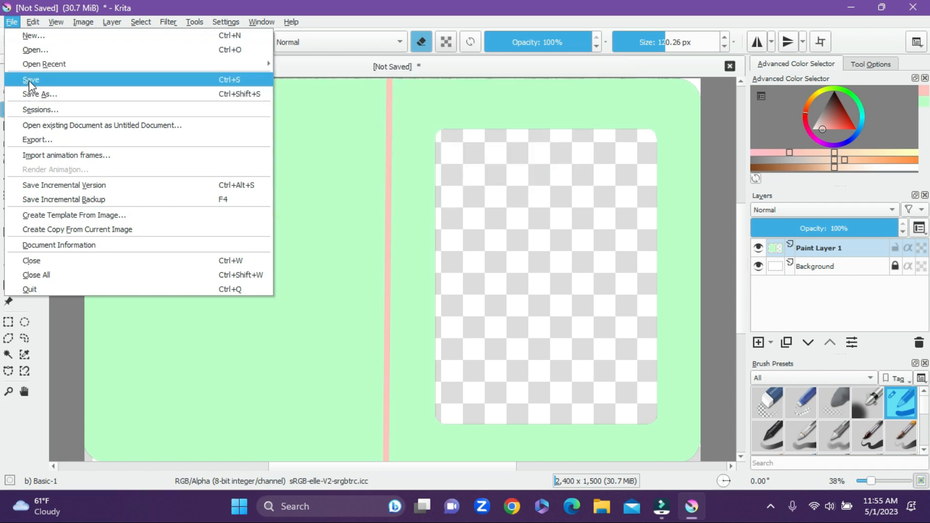
pyautogui.click(30, 83)
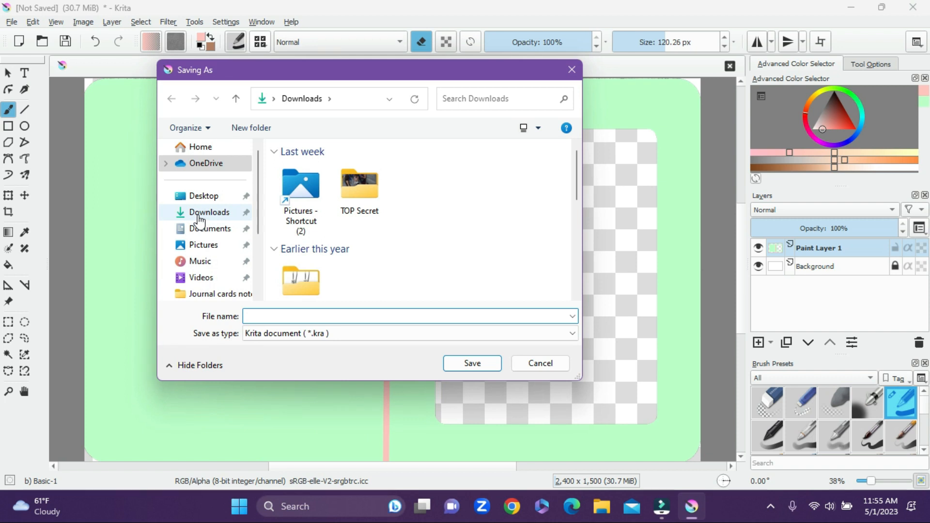
pyautogui.click(257, 338)
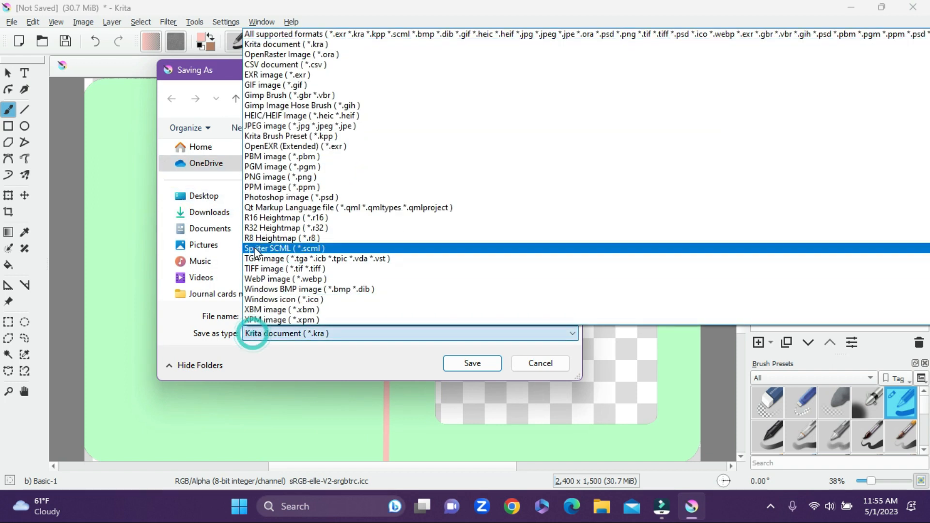
pyautogui.click(262, 182)
pyautogui.click(254, 316)
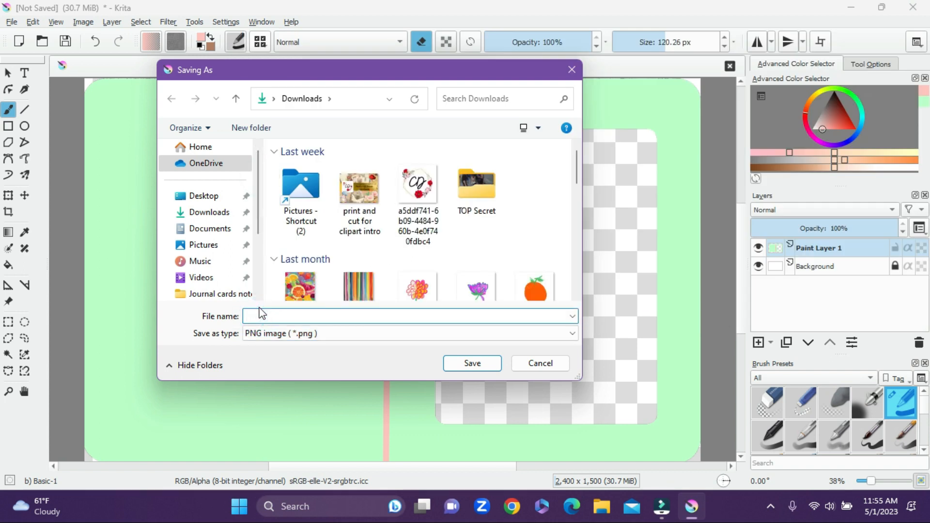
pyautogui.write('shaker card frame')
pyautogui.click(461, 364)
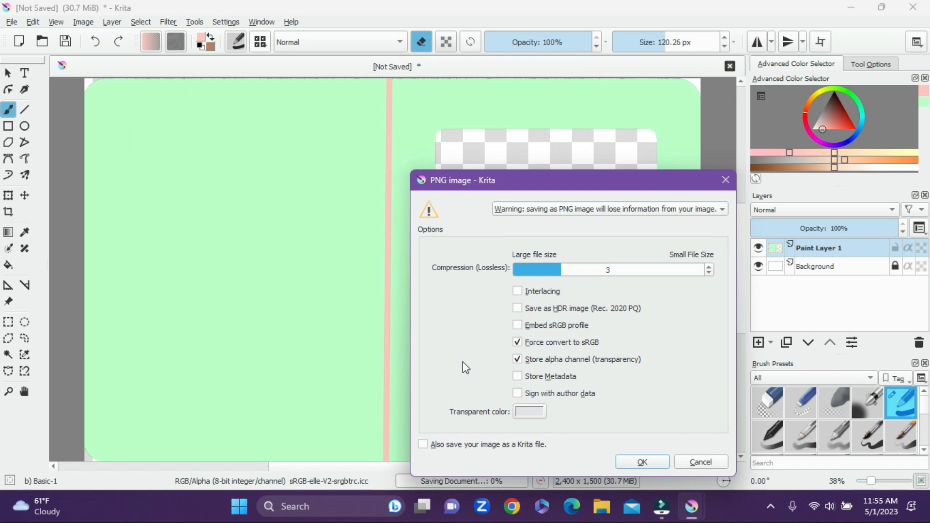
pyautogui.click(641, 462)
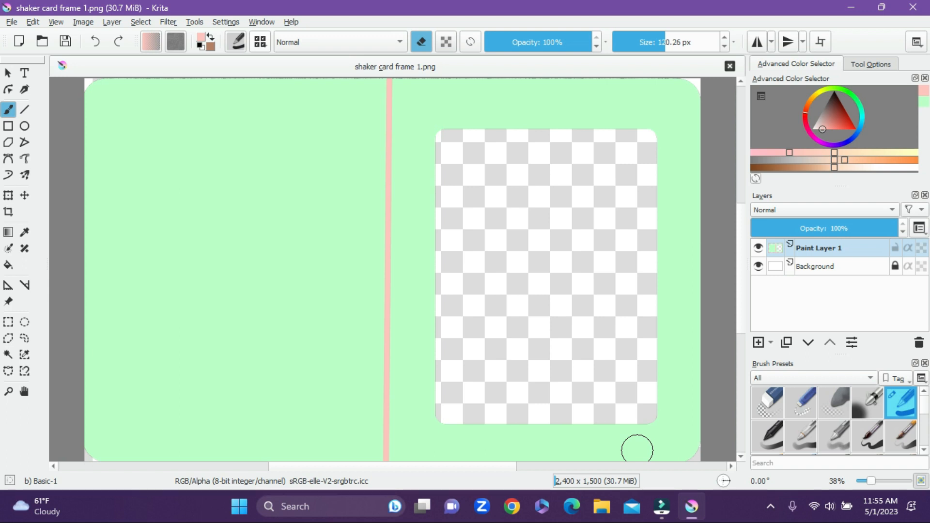
# Minimise Krita, launch Cricut Design Space, and start a new project
pyautogui.click(853, 13)
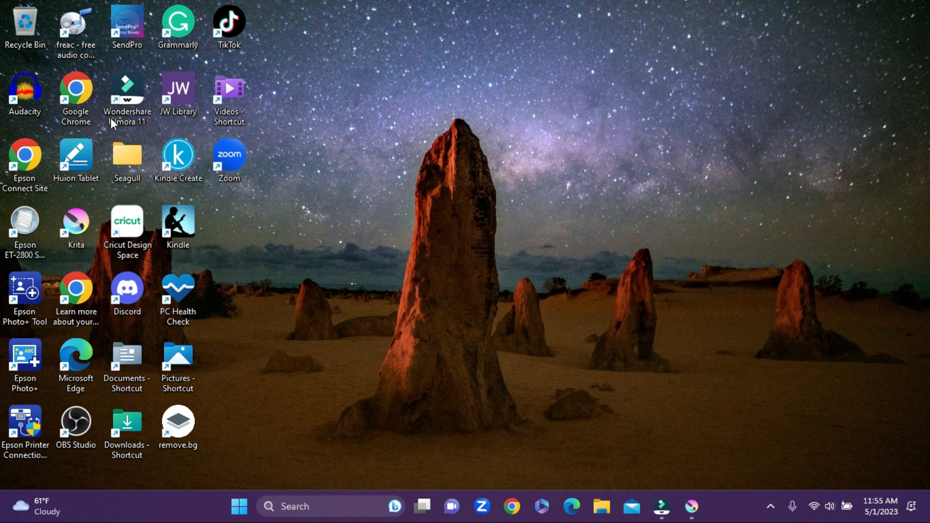
pyautogui.click(123, 226)
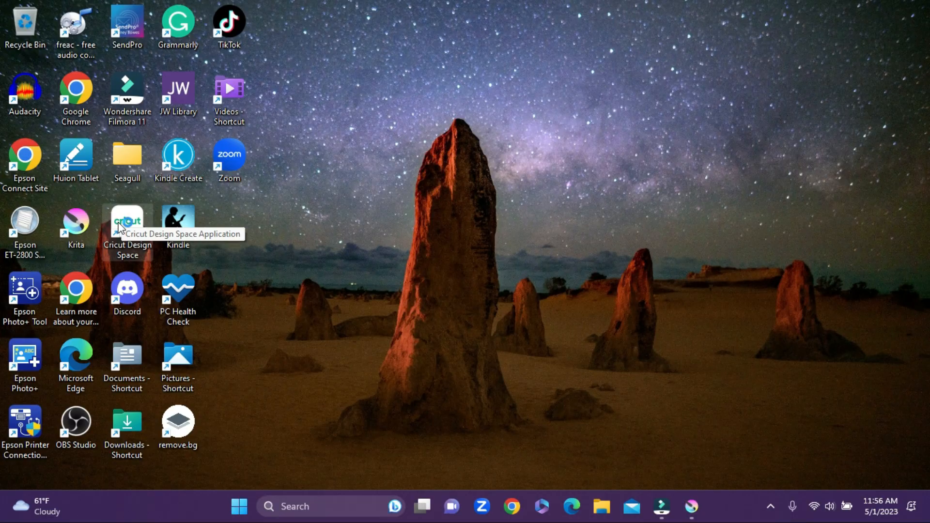
pyautogui.doubleClick(120, 226)
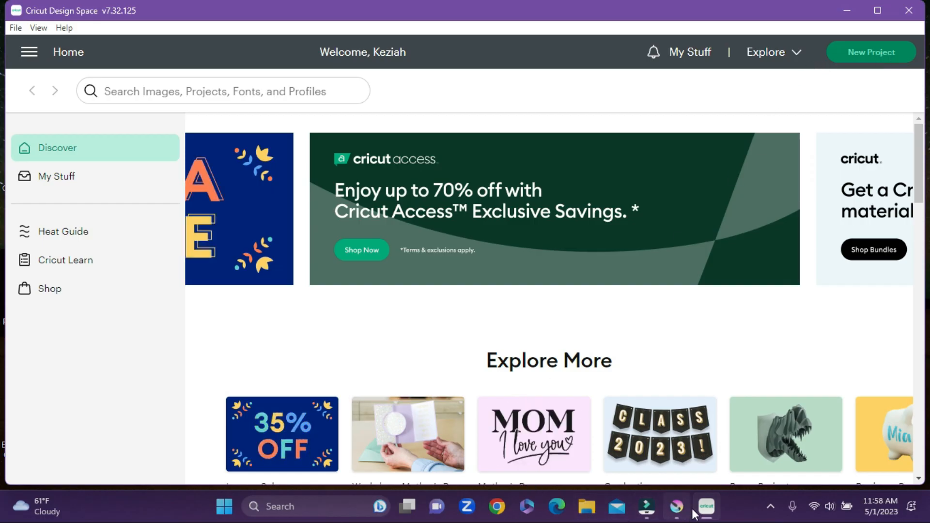
pyautogui.moveTo(679, 507)
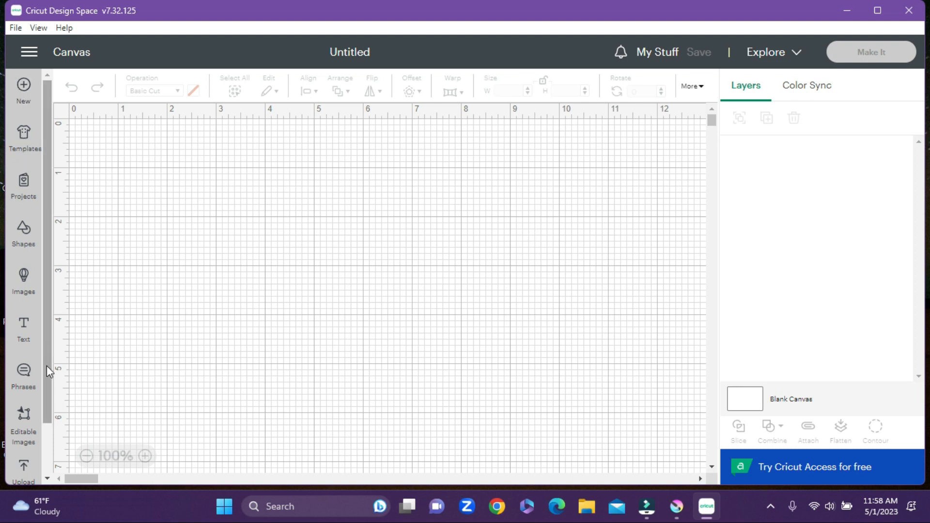
# Load the image "shaker card frame 1" from the Downloads folder into the image upload
pyautogui.moveTo(46, 365); pyautogui.dragTo(48, 447)
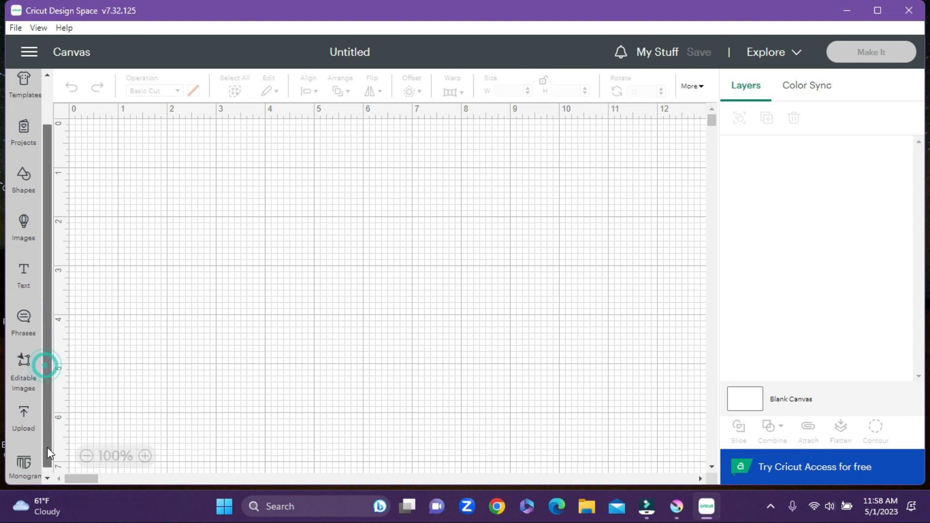
pyautogui.click(25, 414)
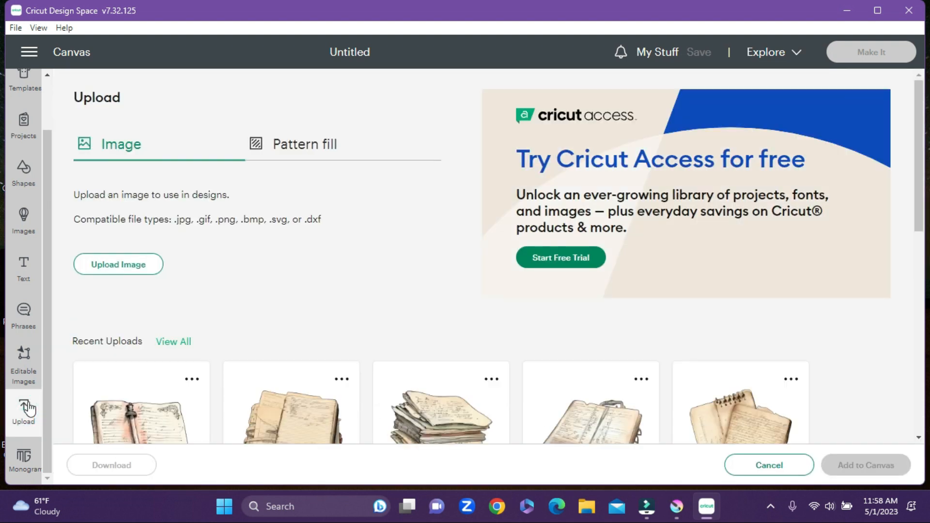
pyautogui.click(106, 266)
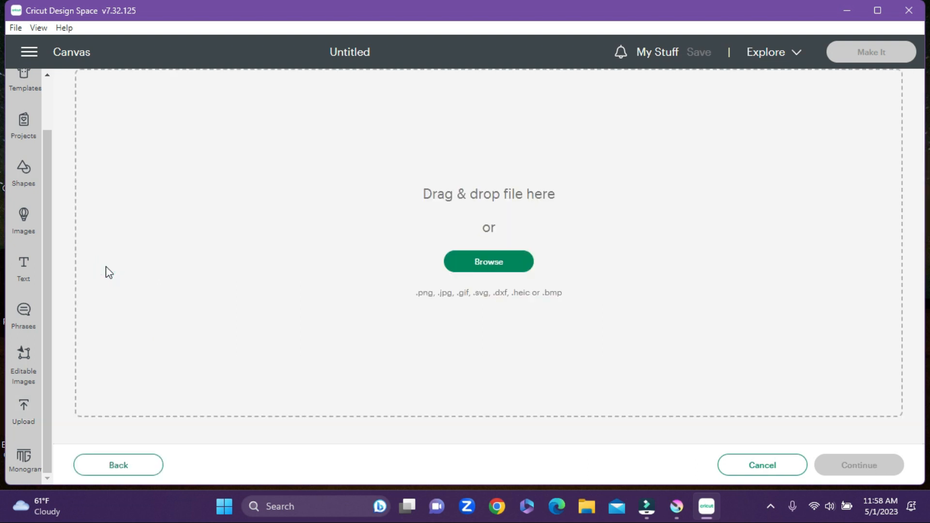
pyautogui.click(475, 261)
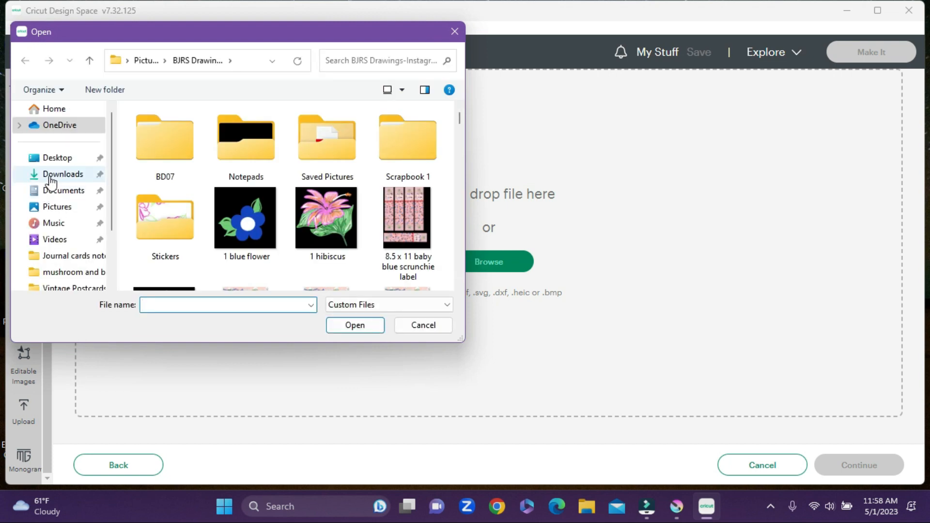
pyautogui.click(57, 176)
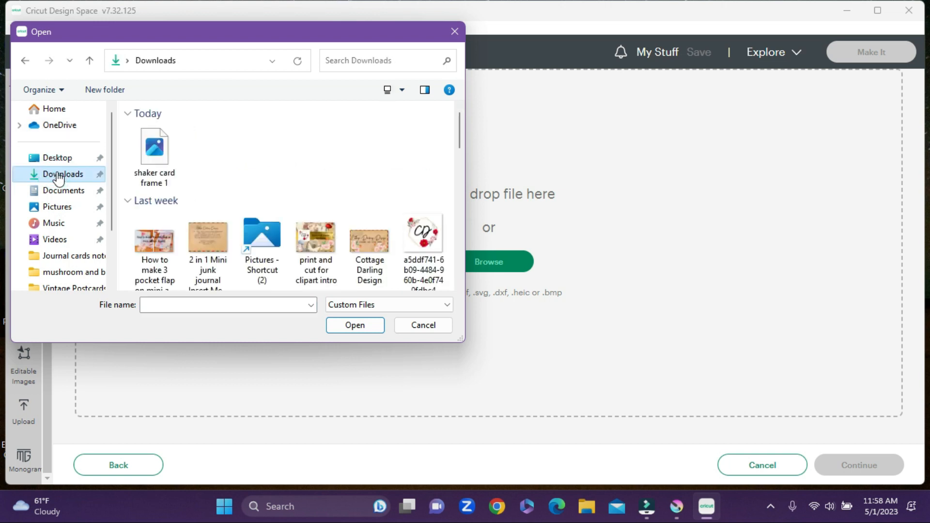
pyautogui.click(156, 166)
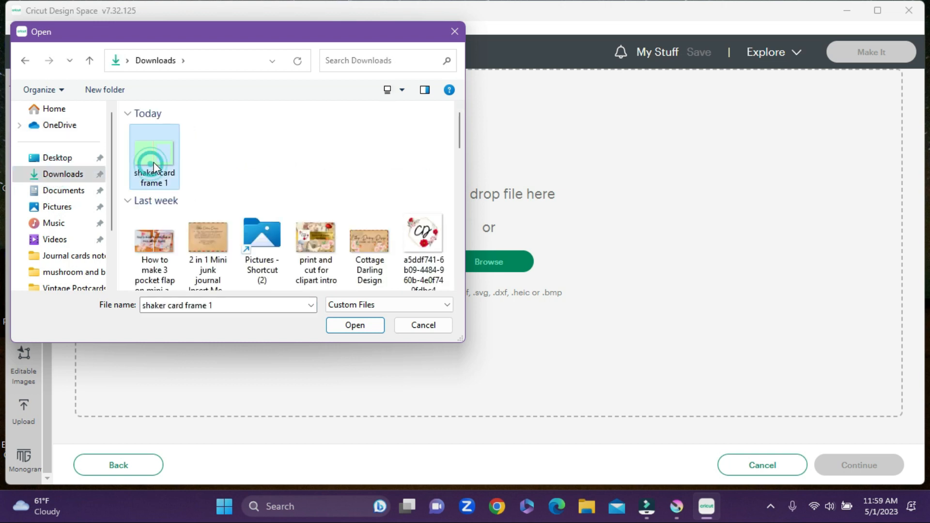
pyautogui.click(353, 326)
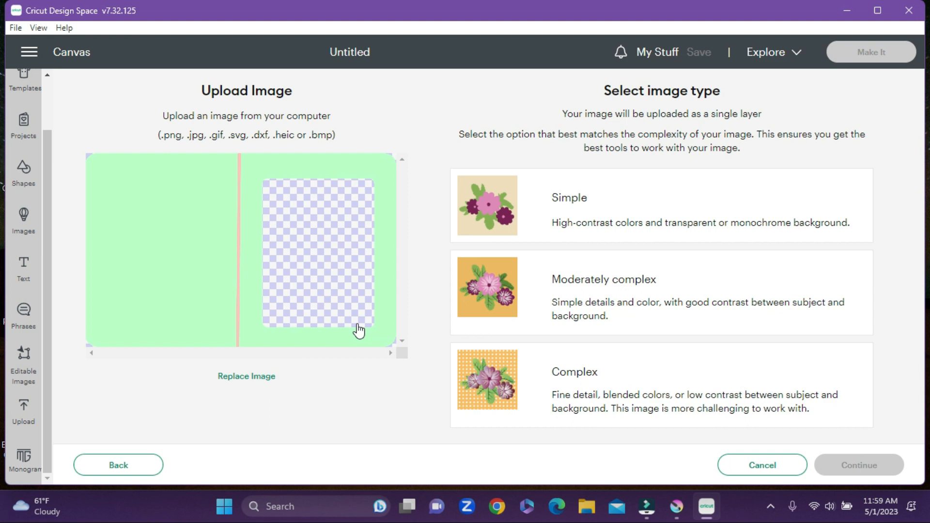
# Set the image type to Complex, apply and leave the background remover, and choose Cut Image as the upload type
pyautogui.click(649, 387)
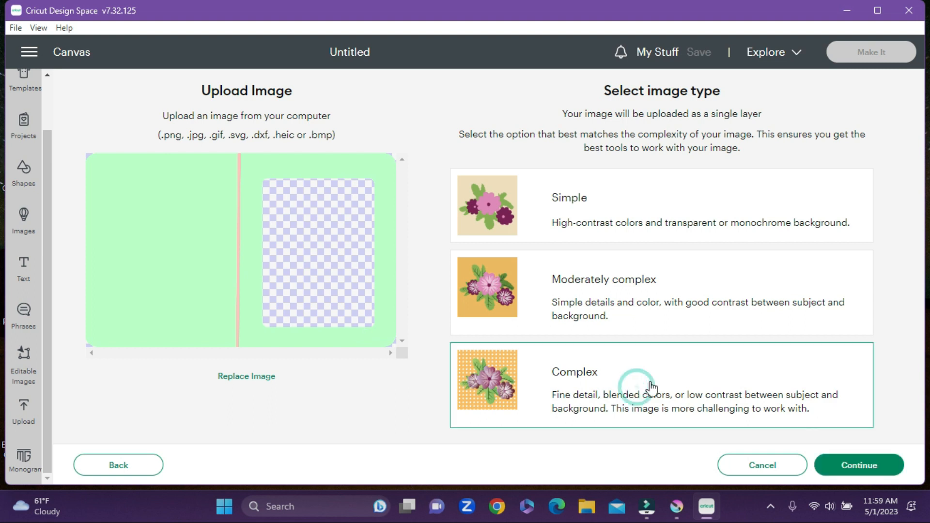
pyautogui.click(849, 467)
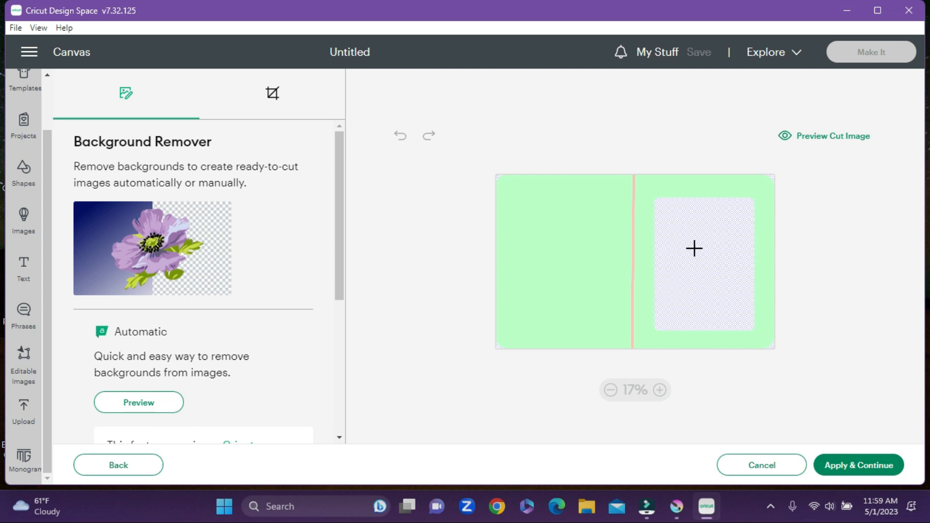
pyautogui.click(843, 468)
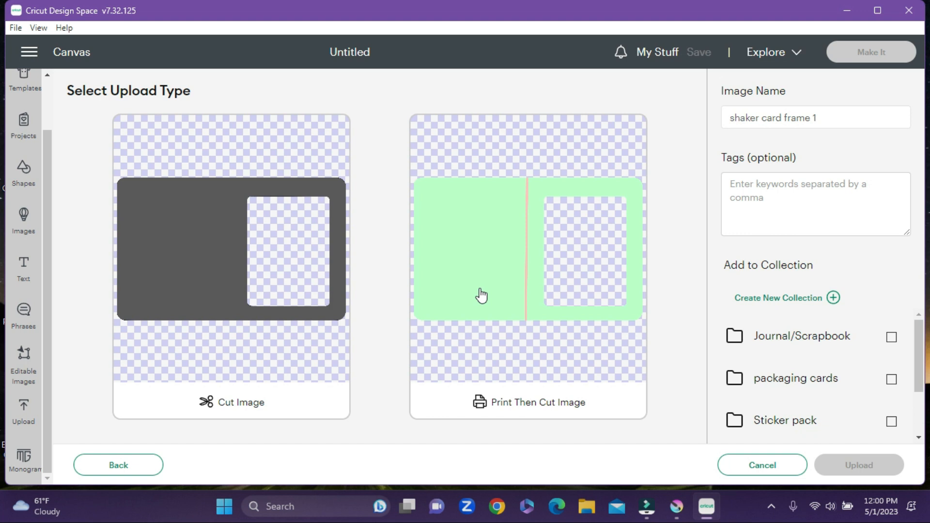
pyautogui.click(196, 252)
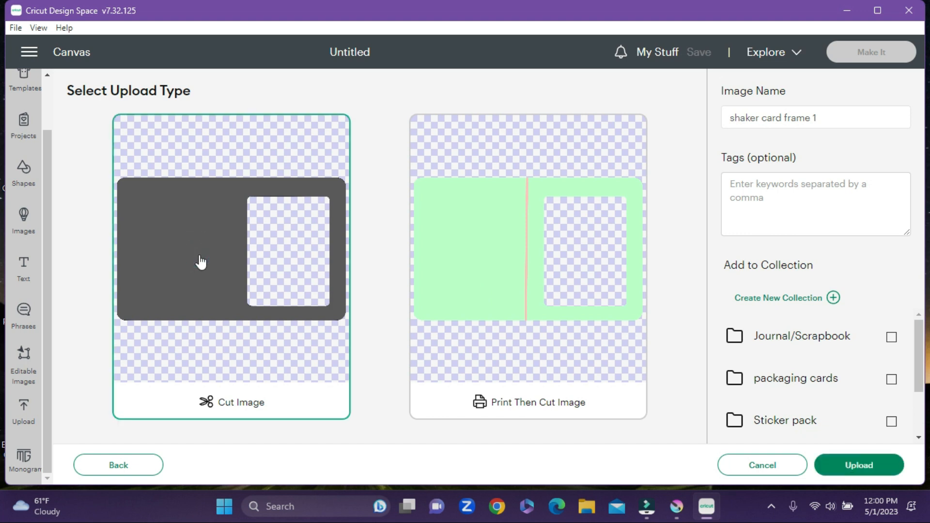